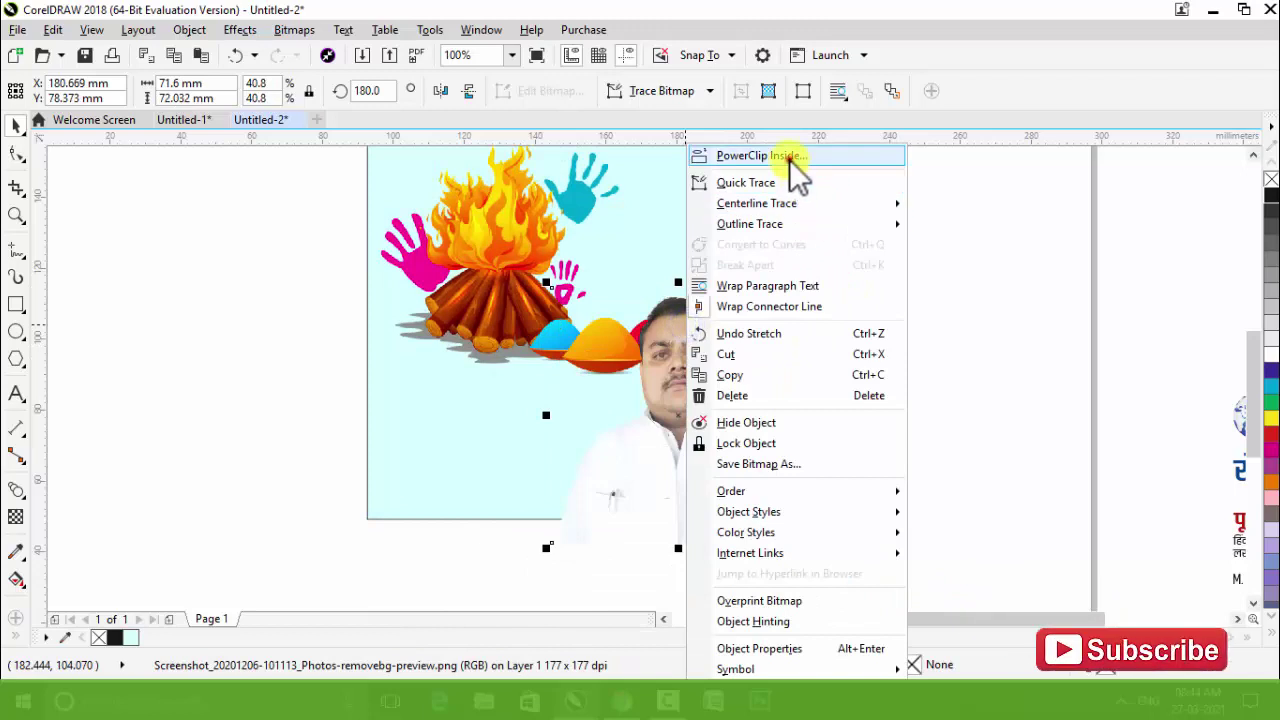
PowerClip the man's photo inside the light-cyan background square.
{"action": "left_click", "coordinate": [678, 217]}
{"action": "left_click", "coordinate": [914, 455]}
{"action": "scroll", "coordinate": [686, 484], "scroll_direction": "down", "scroll_amount": 2}
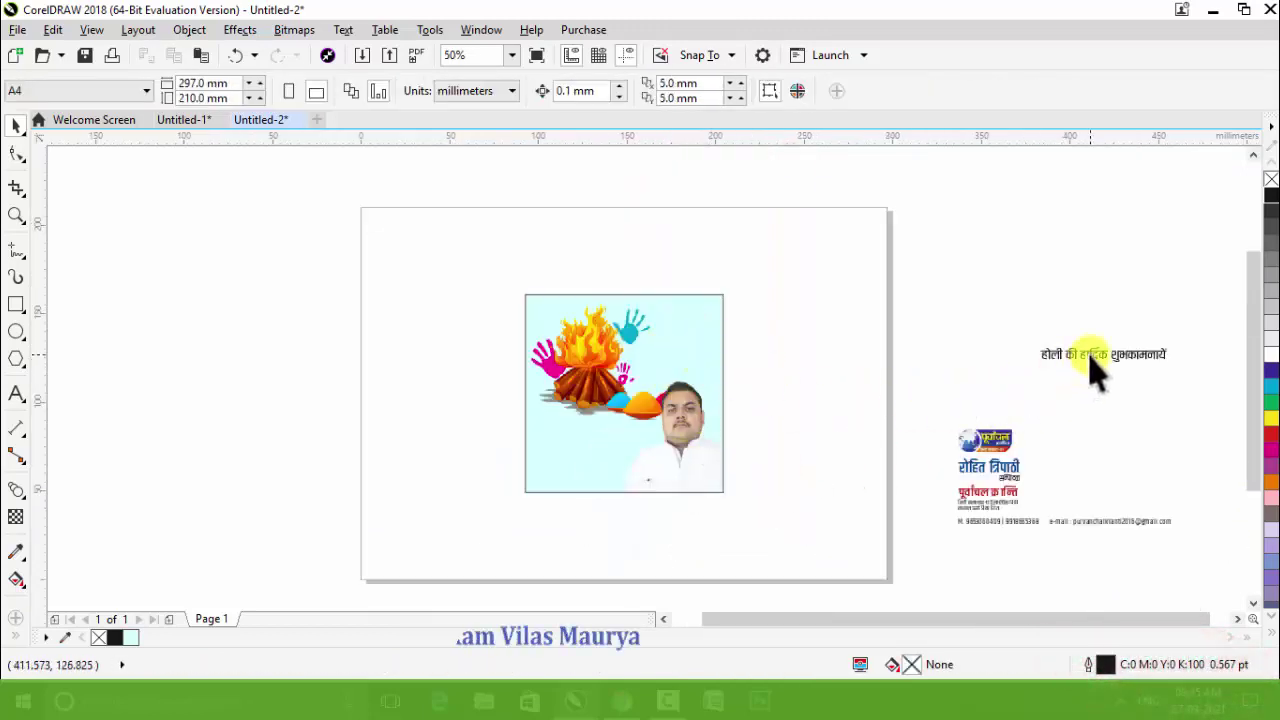
Move the Hindi greeting text from beside the page to the square's upper-right area.
{"action": "left_click_drag", "start_coordinate": [1090, 370], "coordinate": [733, 336]}
{"action": "scroll", "coordinate": [706, 343], "scroll_direction": "up", "scroll_amount": 2}
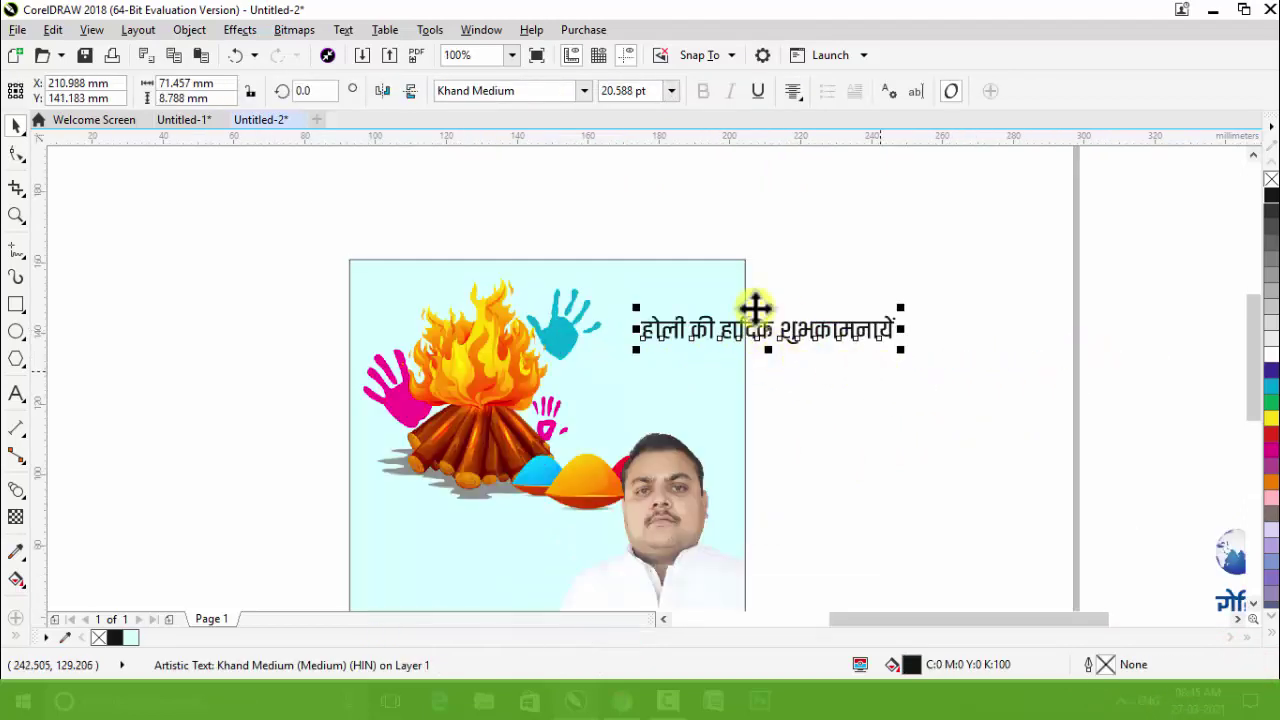
{"action": "scroll", "coordinate": [700, 330], "scroll_direction": "up", "scroll_amount": 2}
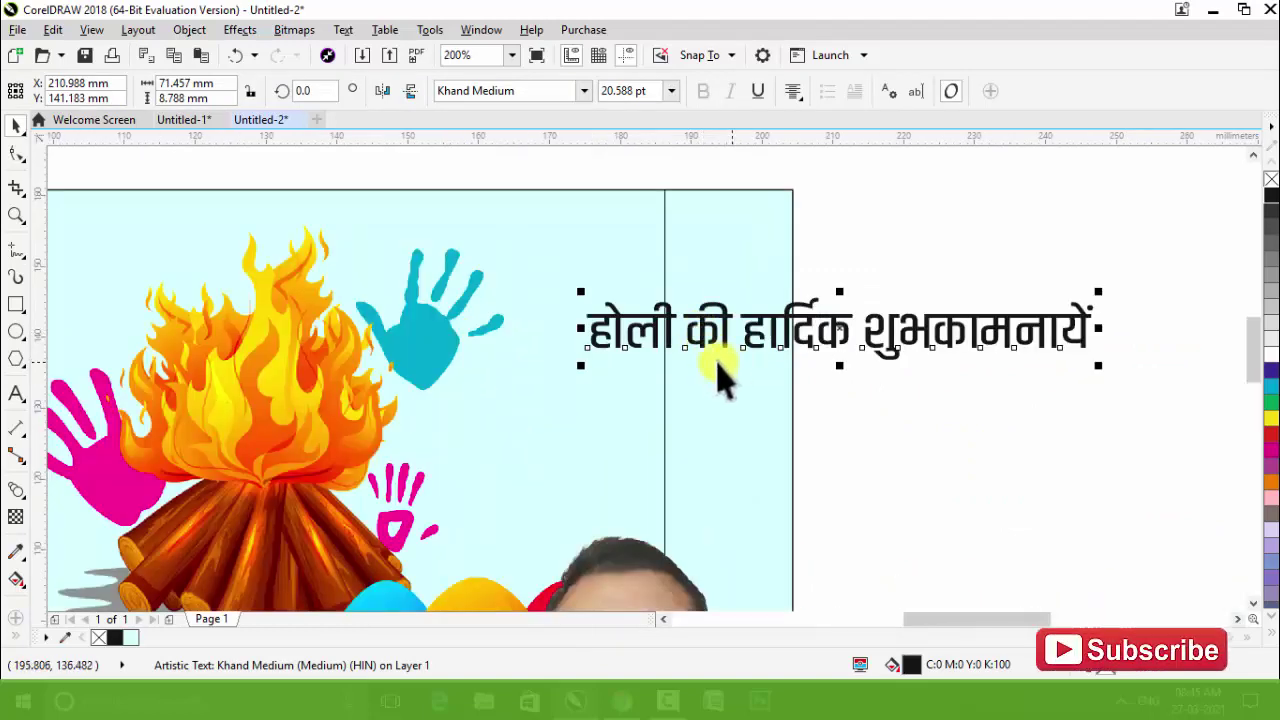
Take the word होली out of the greeting line and paste it as a separate text object above the rest.
{"action": "left_click", "coordinate": [16, 392]}
{"action": "left_click_drag", "start_coordinate": [688, 330], "coordinate": [515, 320]}
{"action": "key", "text": "ctrl+c"}
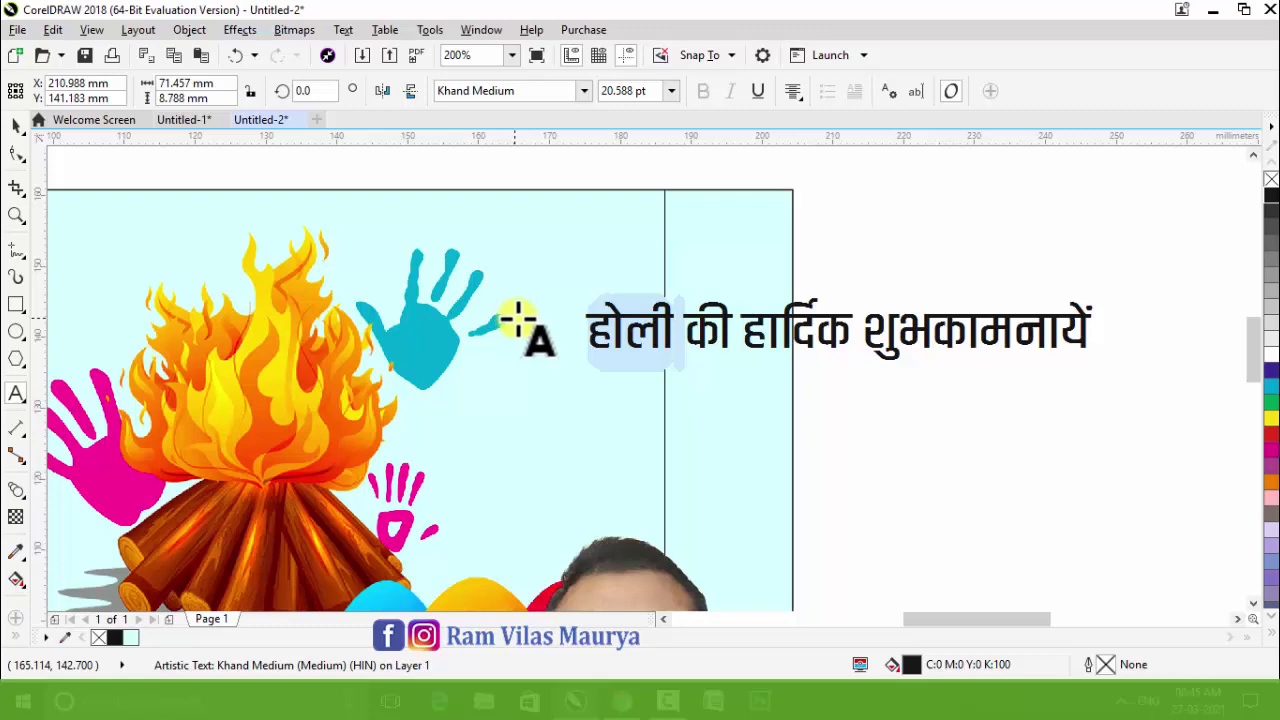
{"action": "key", "text": "BackSpace"}
{"action": "key", "text": "BackSpace"}
{"action": "left_click", "coordinate": [873, 240]}
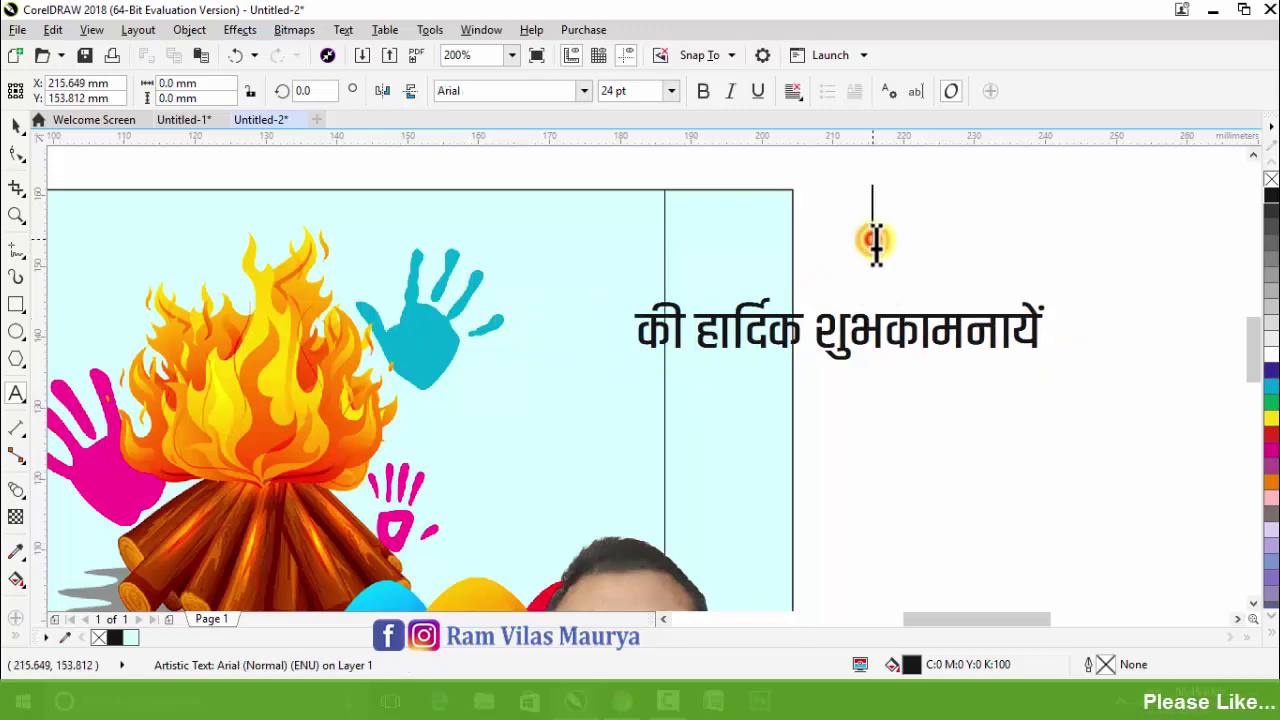
{"action": "key", "text": "ctrl+v"}
{"action": "left_click", "coordinate": [957, 263]}
{"action": "left_click", "coordinate": [829, 256]}
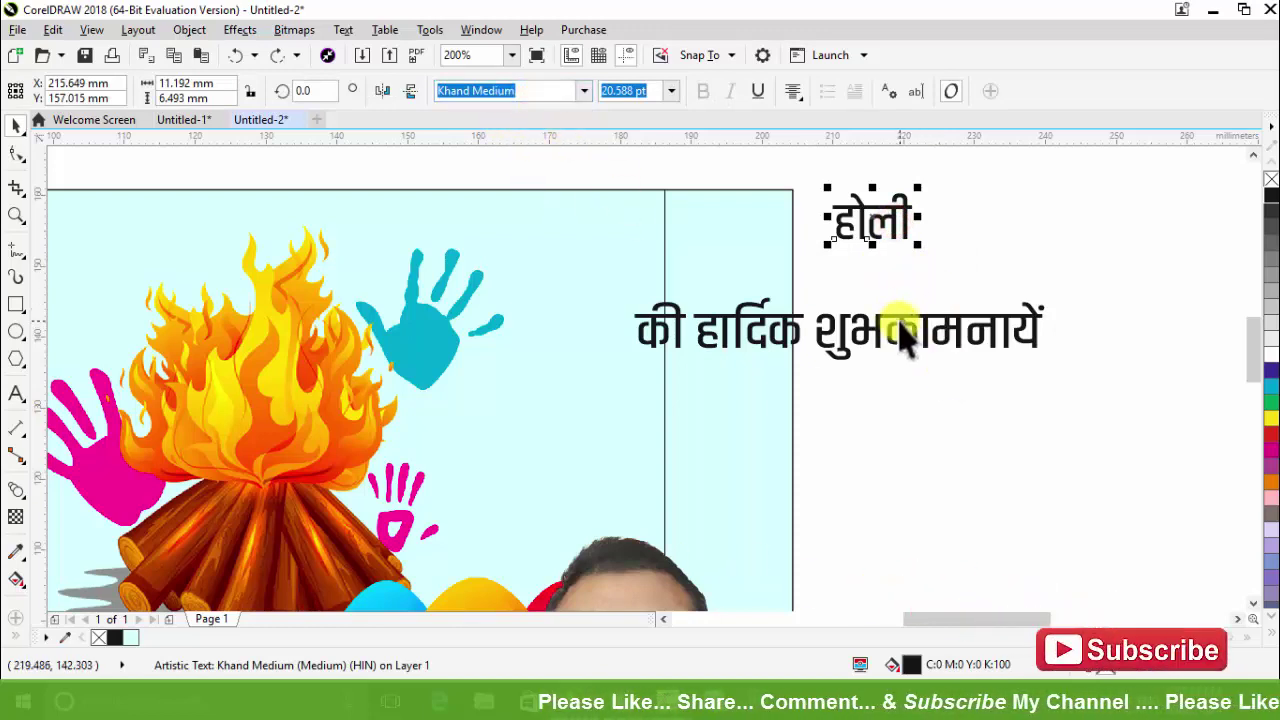
Set होली in the Amita font, enlarge it to about 39 pt and make it bold.
{"action": "left_click", "coordinate": [543, 93]}
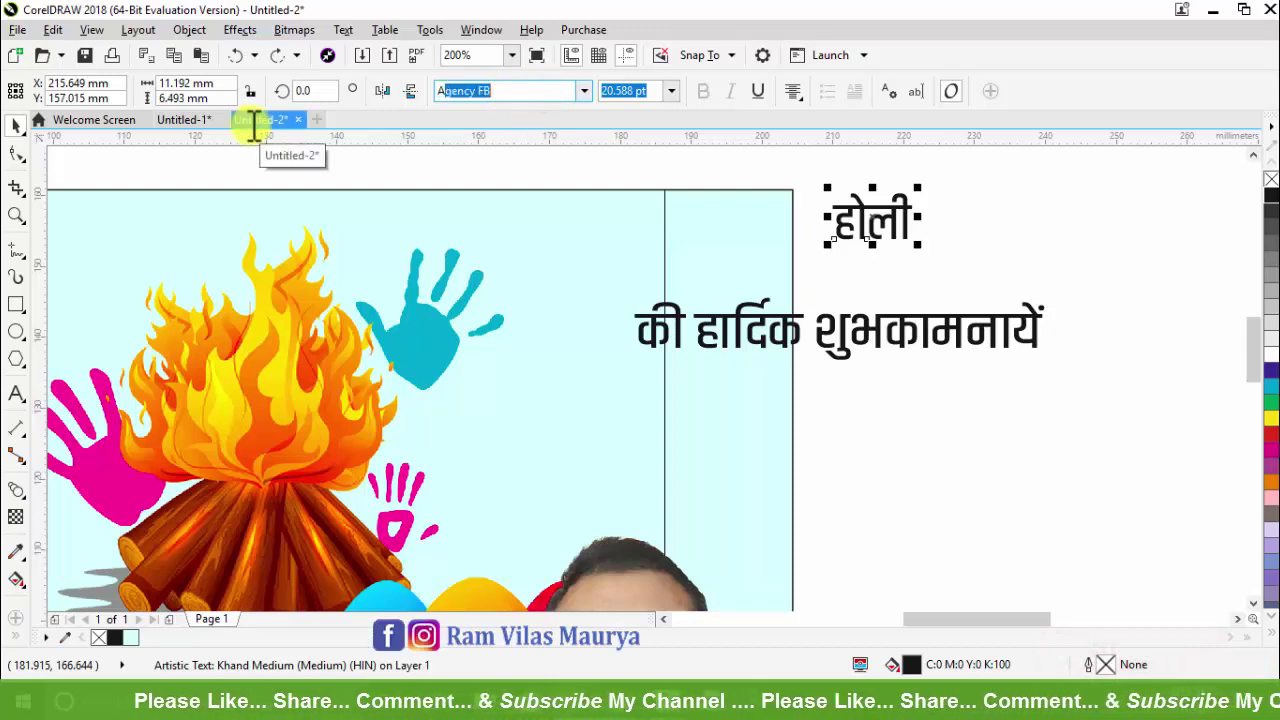
{"action": "type", "text": "Amita"}
{"action": "key", "text": "Return"}
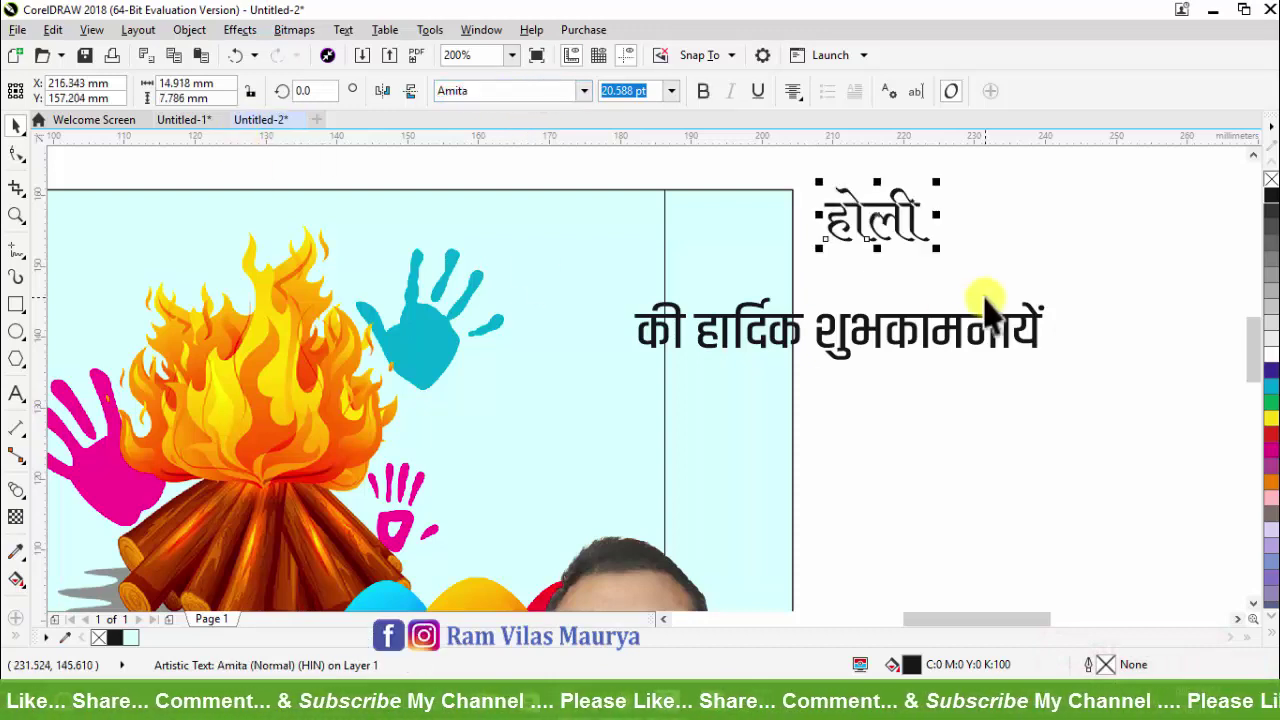
{"action": "left_click_drag", "start_coordinate": [815, 250], "coordinate": [769, 280]}
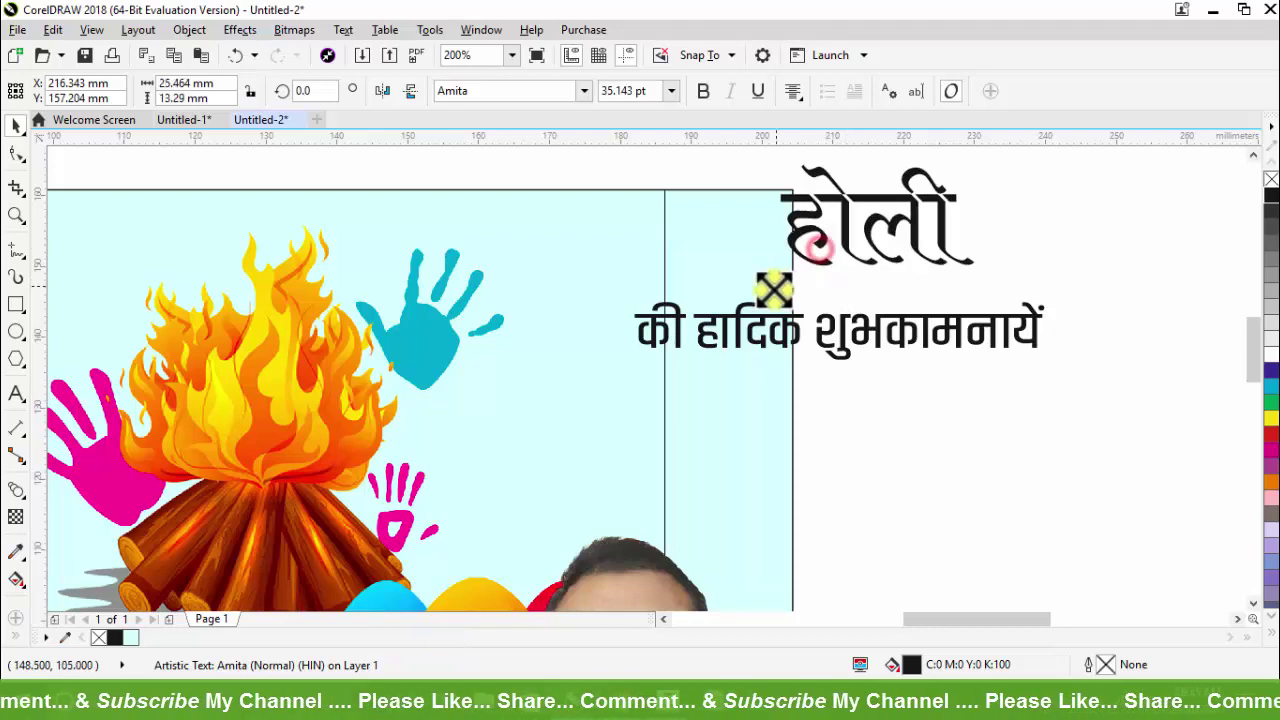
{"action": "left_click", "coordinate": [703, 90]}
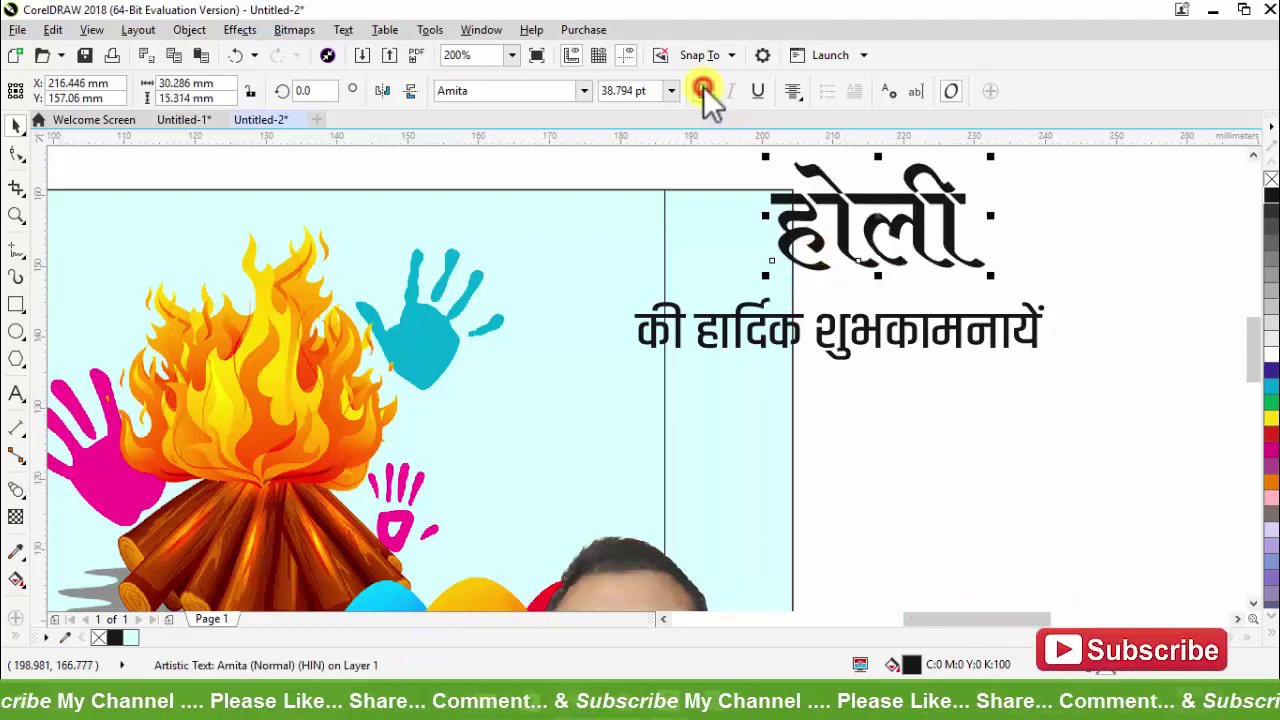
Move की हार्दिक शुभकामनायें lower and place होली in the upper-right corner of the square.
{"action": "left_click", "coordinate": [943, 405]}
{"action": "left_click_drag", "start_coordinate": [893, 325], "coordinate": [940, 493]}
{"action": "left_click_drag", "start_coordinate": [885, 240], "coordinate": [655, 317]}
{"action": "scroll", "coordinate": [716, 305], "scroll_direction": "down", "scroll_amount": 2}
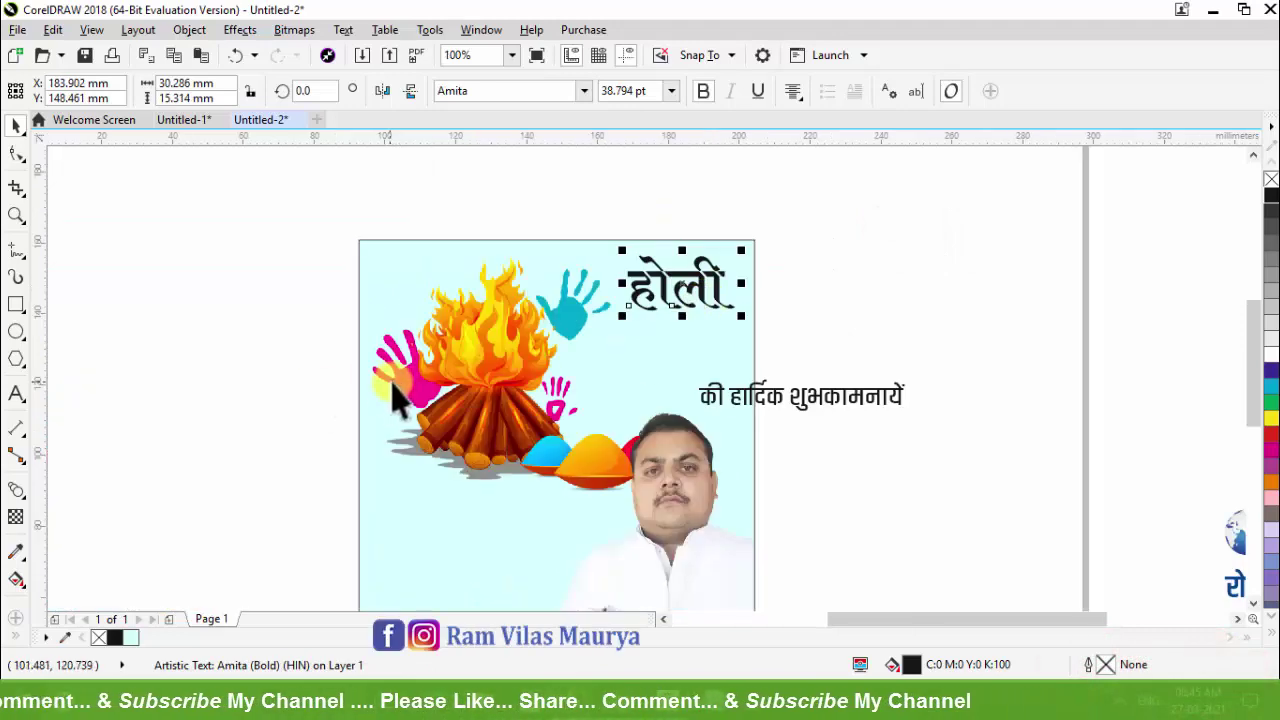
Sample the magenta of the large handprint with the Color Eyedropper and fill होली with it.
{"action": "scroll", "coordinate": [452, 318], "scroll_direction": "up", "scroll_amount": 2}
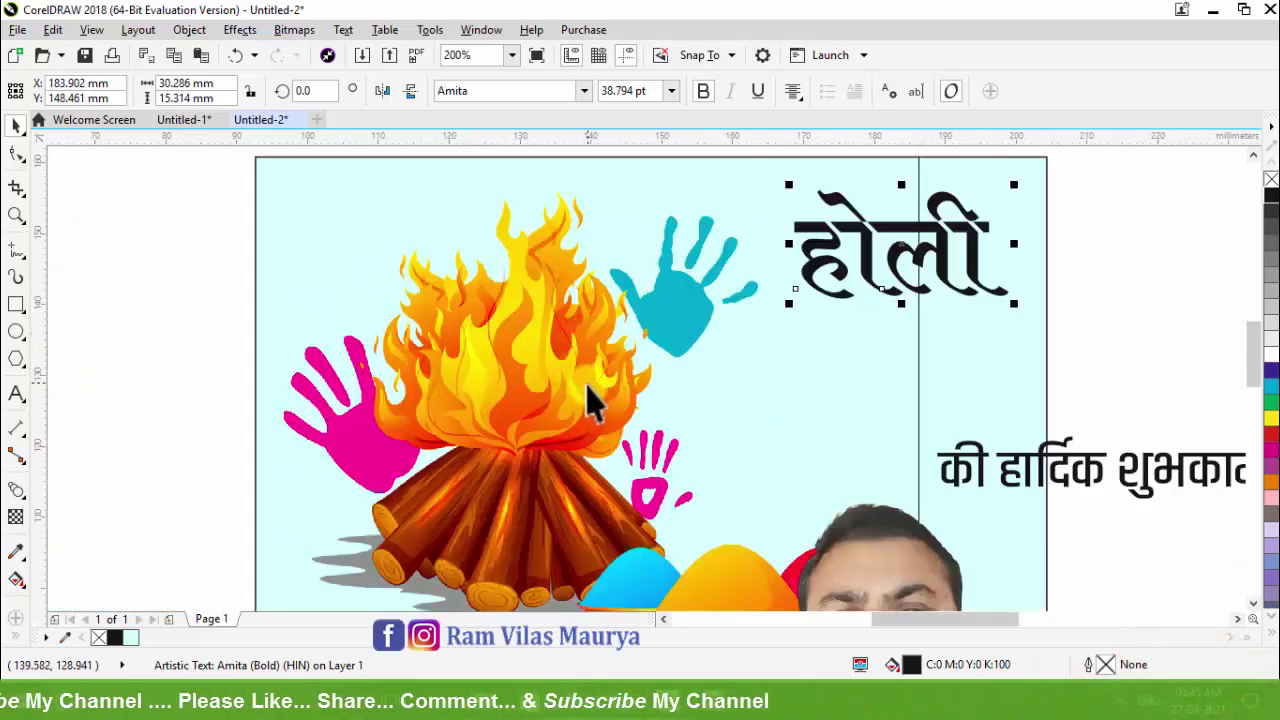
{"action": "left_click", "coordinate": [17, 552]}
{"action": "left_click", "coordinate": [341, 452]}
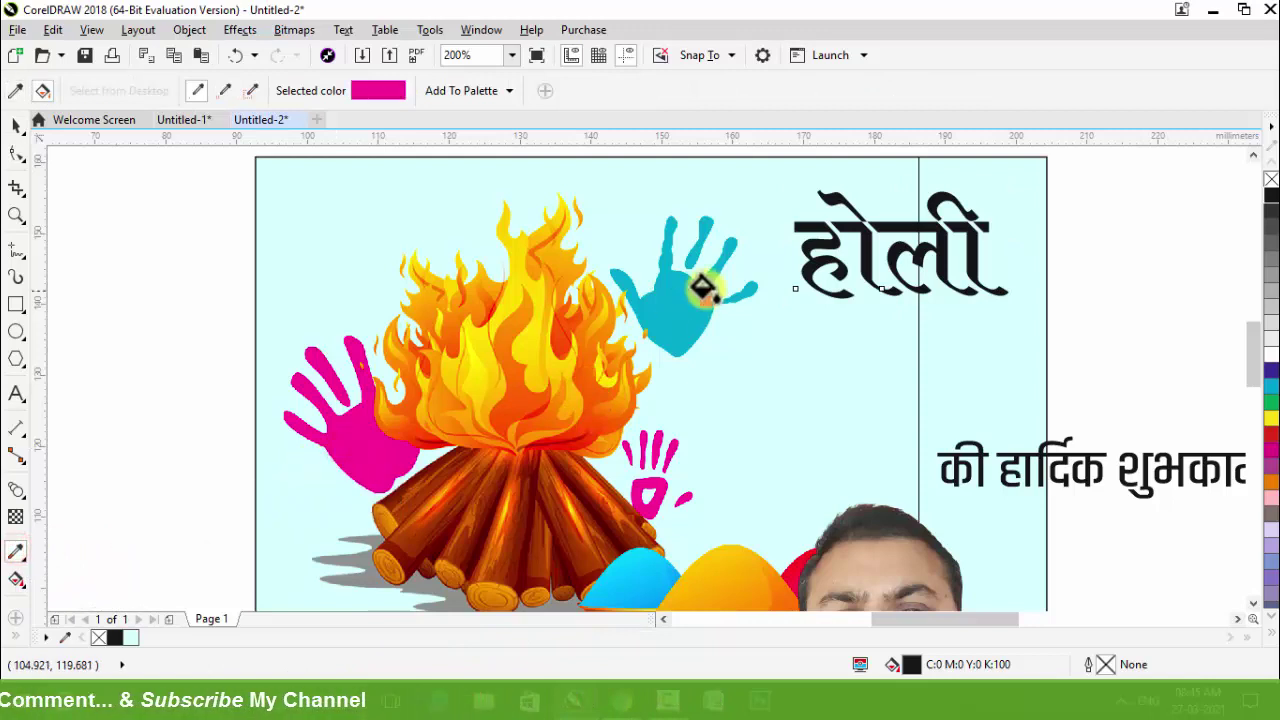
{"action": "left_click", "coordinate": [805, 230]}
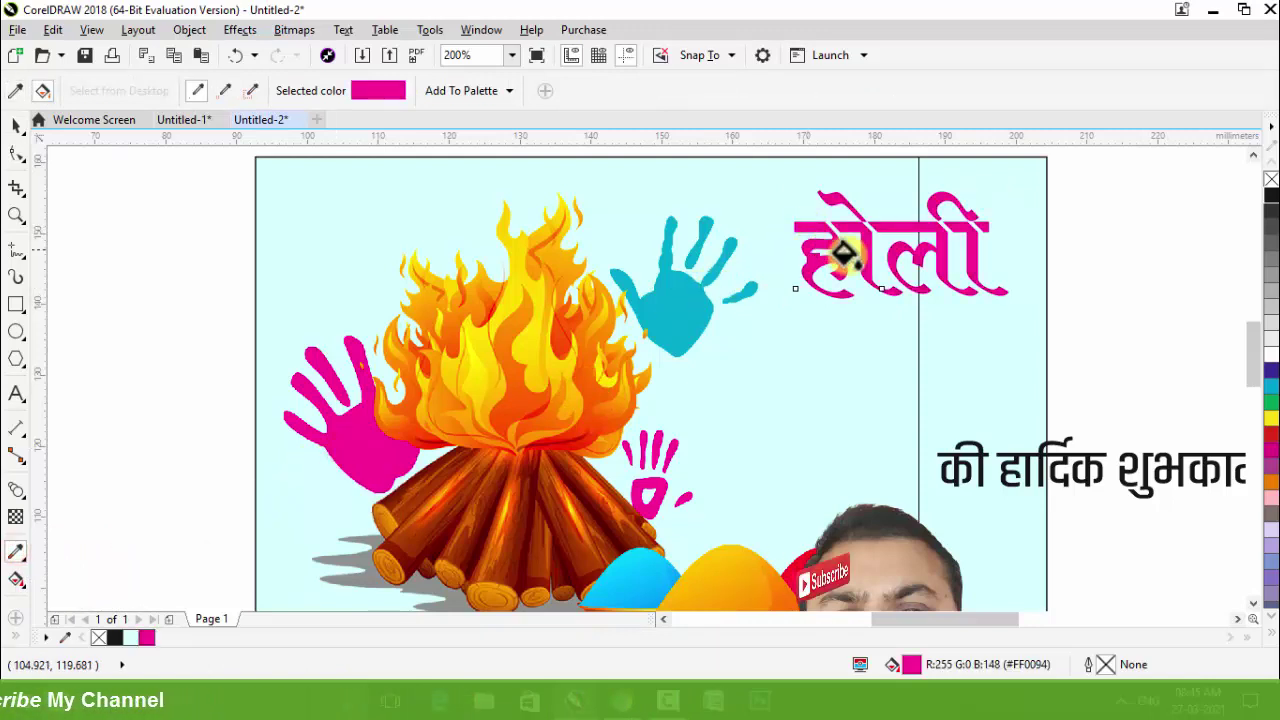
Move की हार्दिक शुभकामनायें directly beneath होली.
{"action": "left_click", "coordinate": [16, 124]}
{"action": "left_click", "coordinate": [1071, 486]}
{"action": "left_click_drag", "start_coordinate": [1086, 486], "coordinate": [929, 346]}
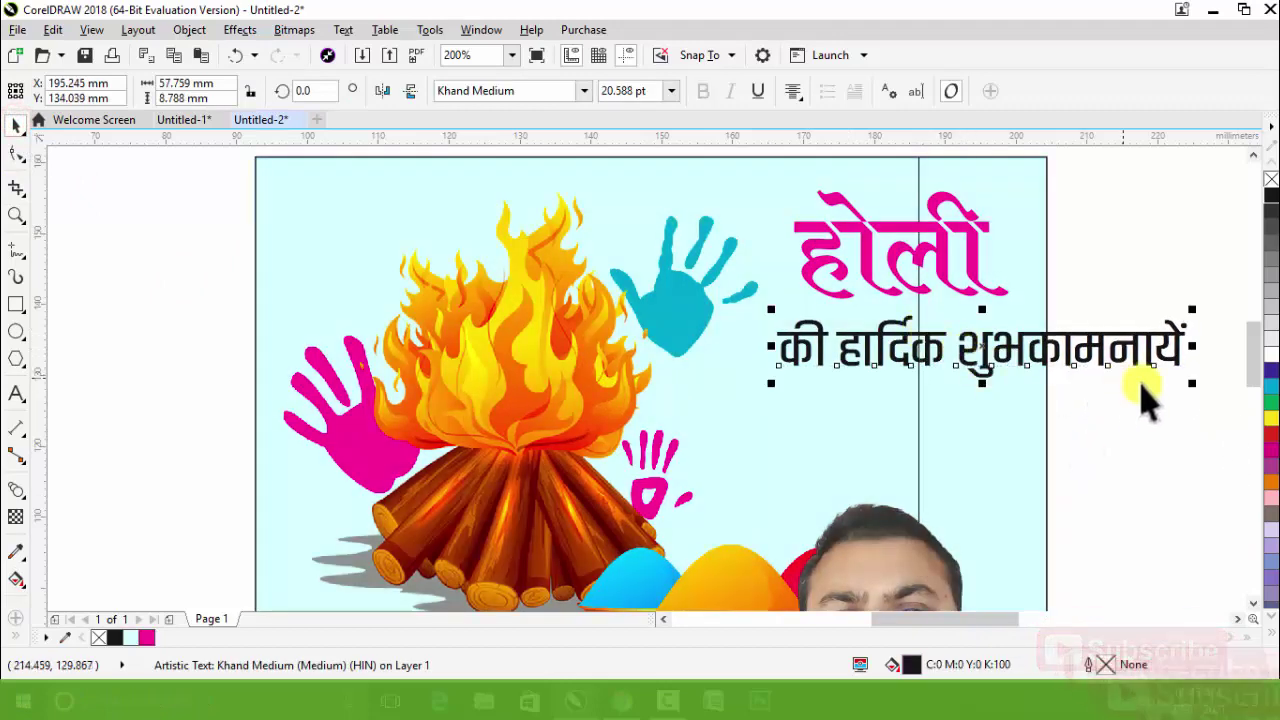
Break the lower greeting text into two lines before शुभकामनायें.
{"action": "scroll", "coordinate": [1194, 391], "scroll_direction": "up", "scroll_amount": 1}
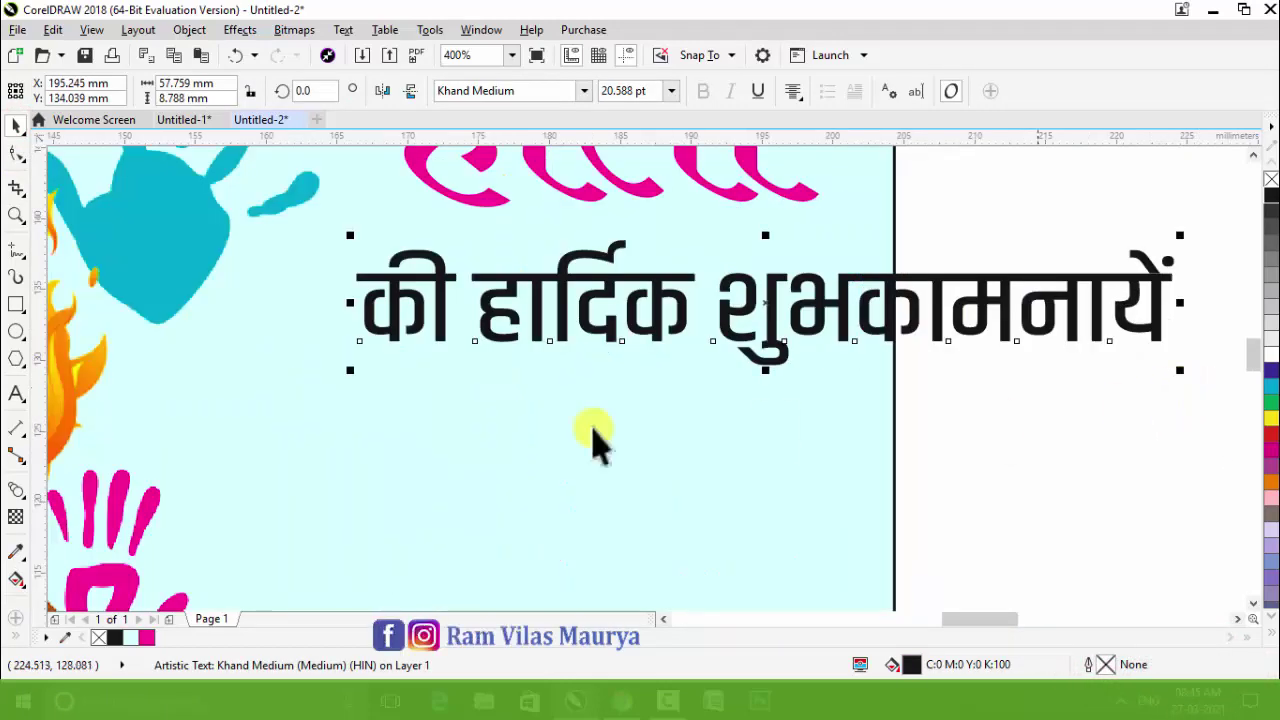
{"action": "left_click", "coordinate": [16, 398]}
{"action": "left_click", "coordinate": [713, 303]}
{"action": "key", "text": "Return"}
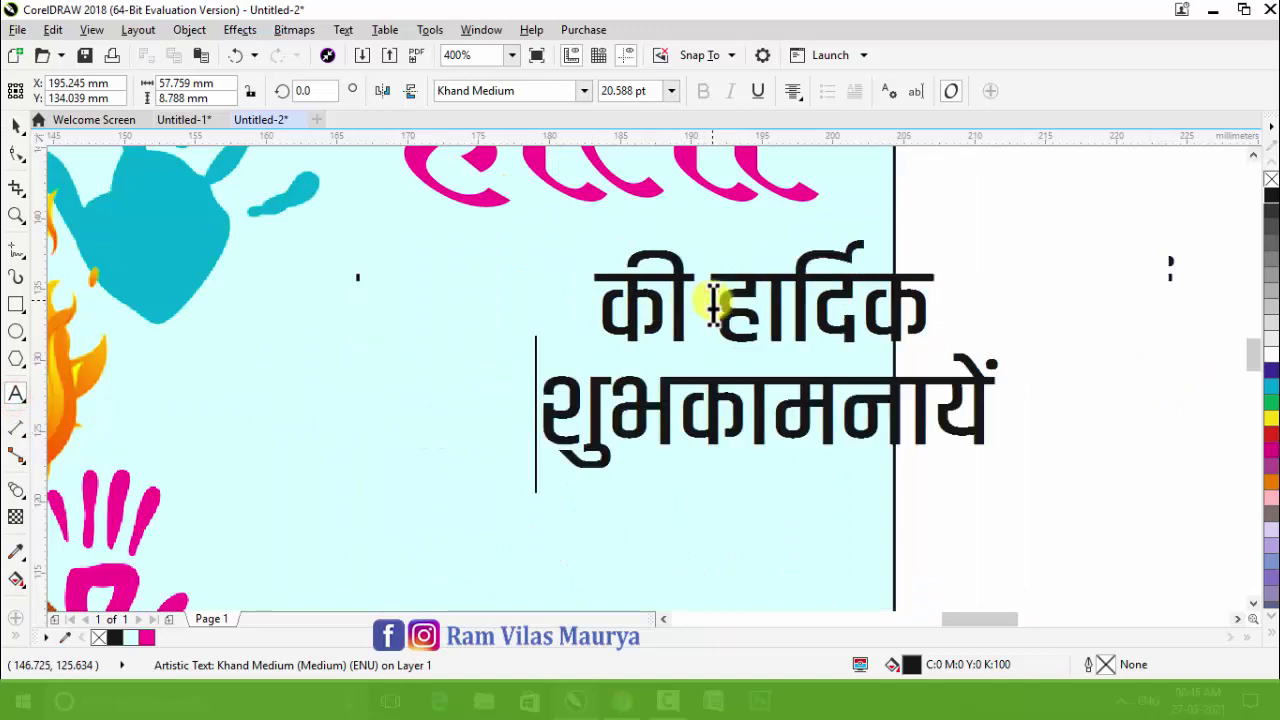
{"action": "key", "text": "Escape"}
Center the two-line greeting text horizontally under होली.
{"action": "scroll", "coordinate": [757, 338], "scroll_direction": "down", "scroll_amount": 1}
{"action": "left_click", "coordinate": [926, 364]}
{"action": "left_click", "coordinate": [785, 325]}
{"action": "left_click", "coordinate": [748, 254], "text": "shift"}
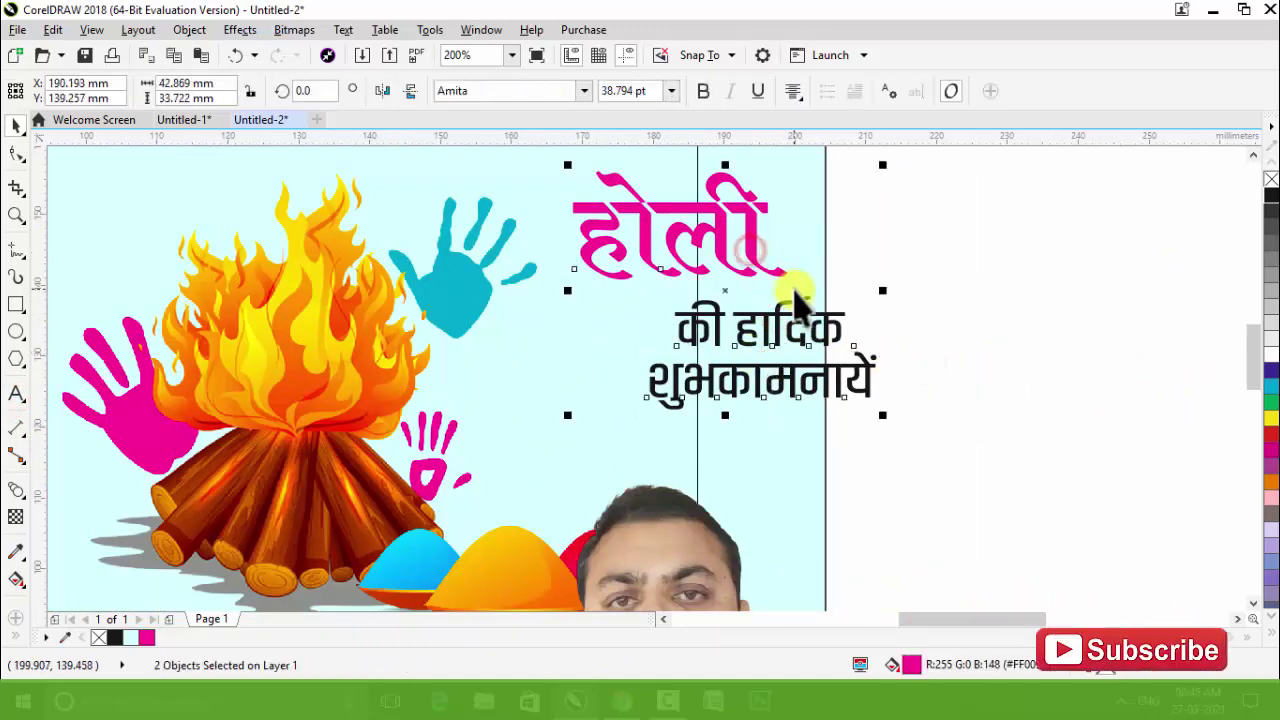
{"action": "key", "text": "c"}
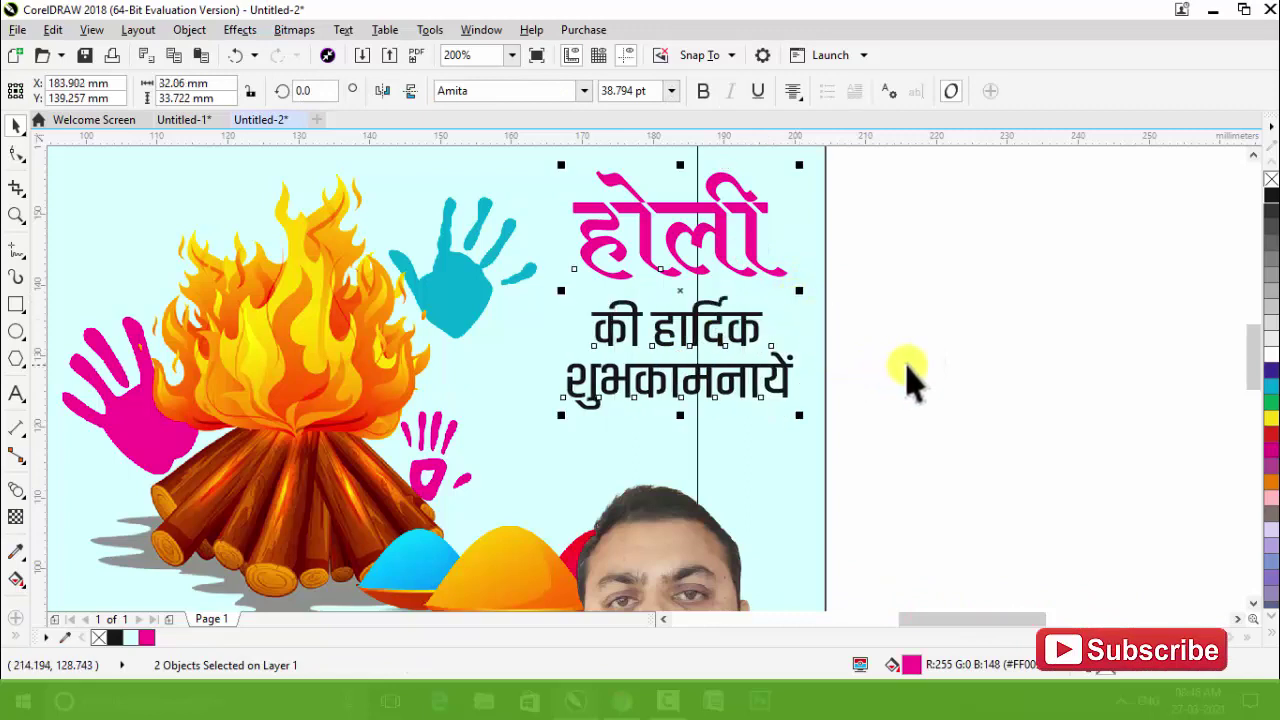
{"action": "left_click", "coordinate": [906, 368]}
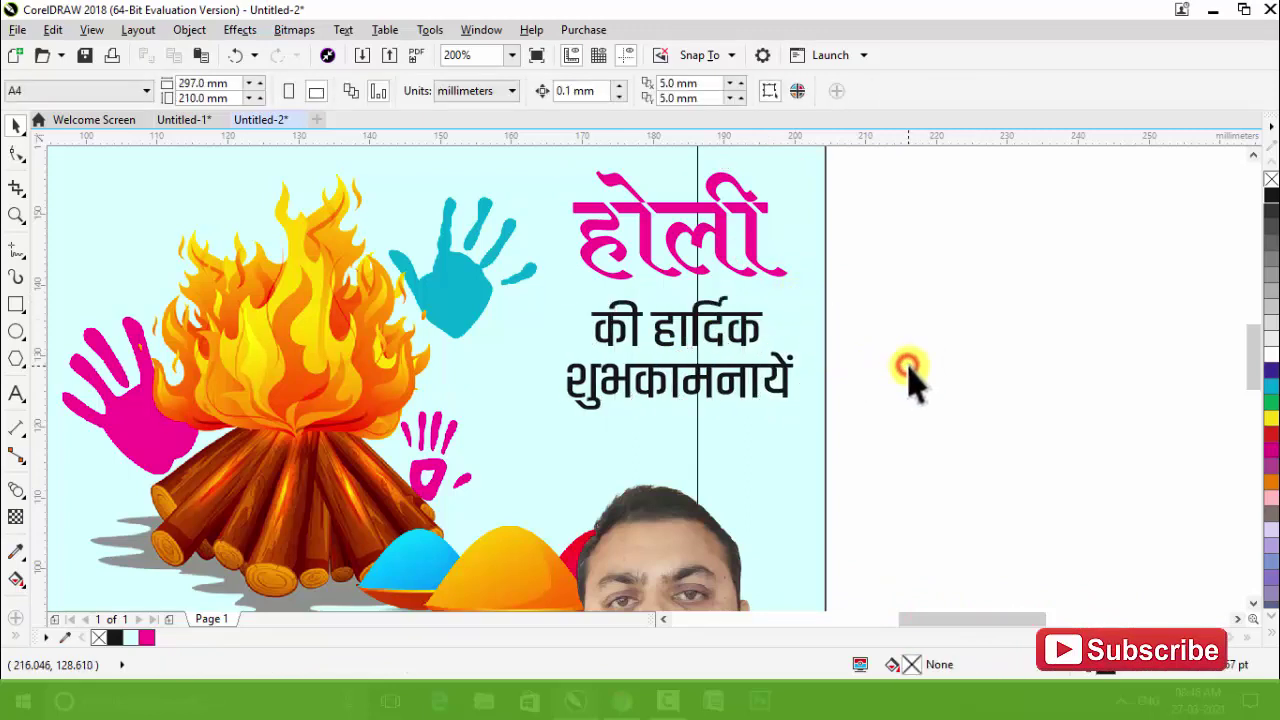
Sample the cyan-blue of the handprint and fill the two-line greeting text with it.
{"action": "left_click", "coordinate": [636, 330]}
{"action": "scroll", "coordinate": [631, 327], "scroll_direction": "up", "scroll_amount": 2}
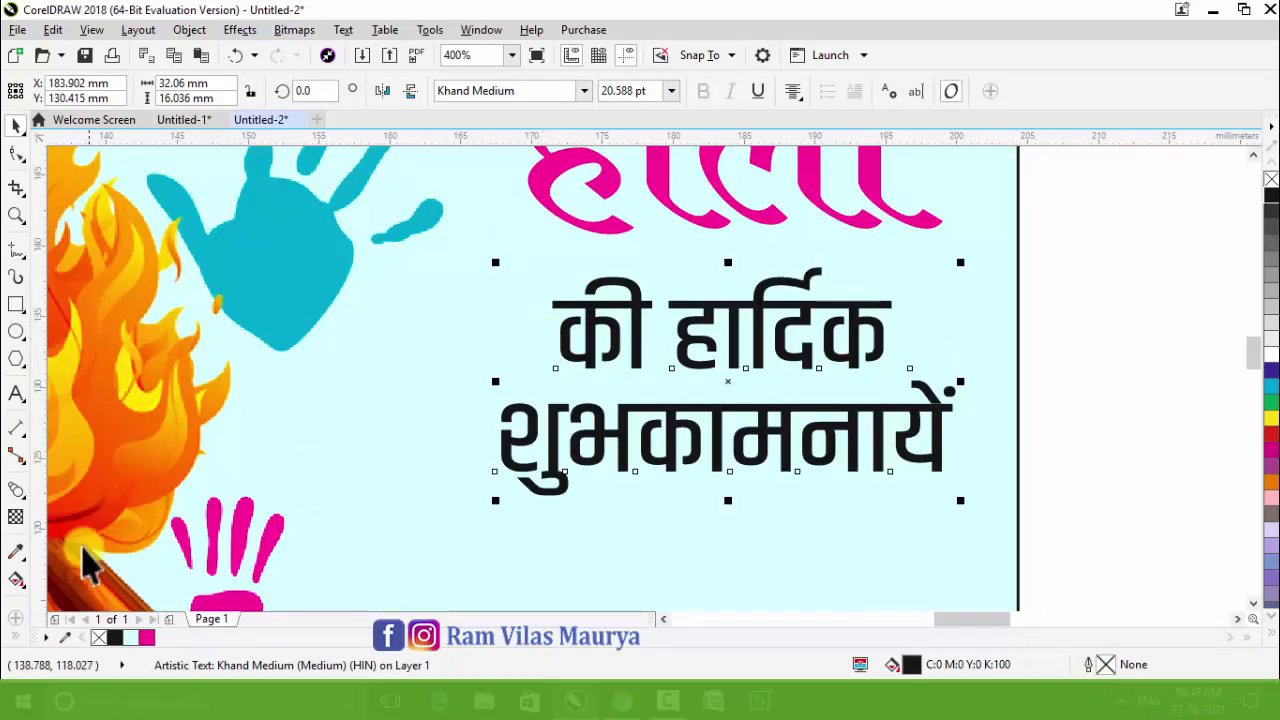
{"action": "left_click", "coordinate": [17, 550]}
{"action": "left_click", "coordinate": [284, 303]}
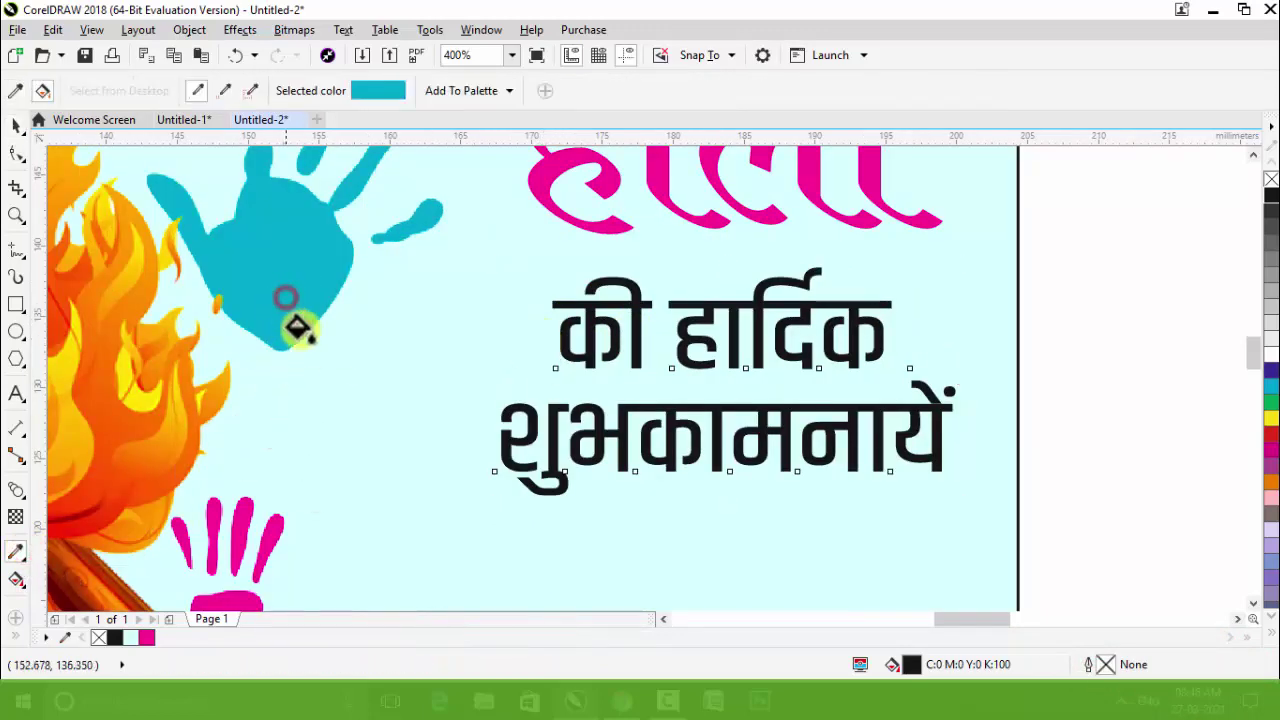
{"action": "left_click", "coordinate": [582, 308]}
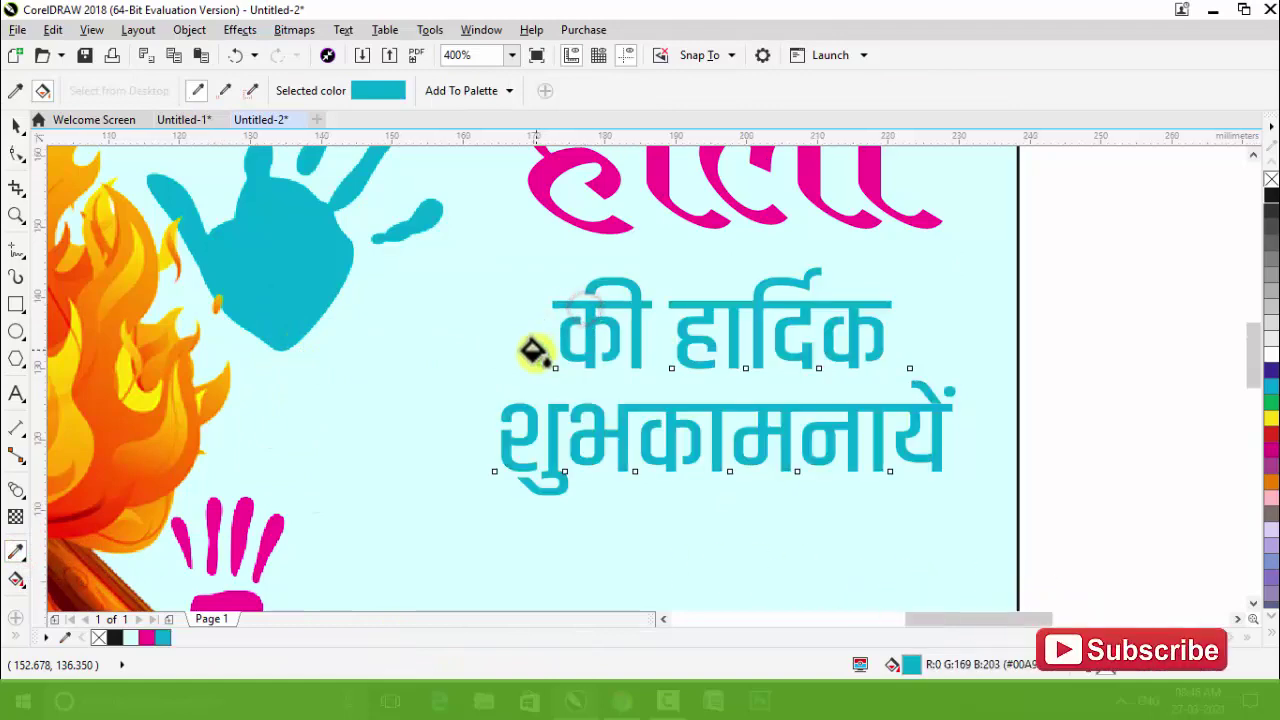
{"action": "scroll", "coordinate": [536, 350], "scroll_direction": "down", "scroll_amount": 3}
{"action": "key", "text": "space"}
{"action": "left_click", "coordinate": [697, 340]}
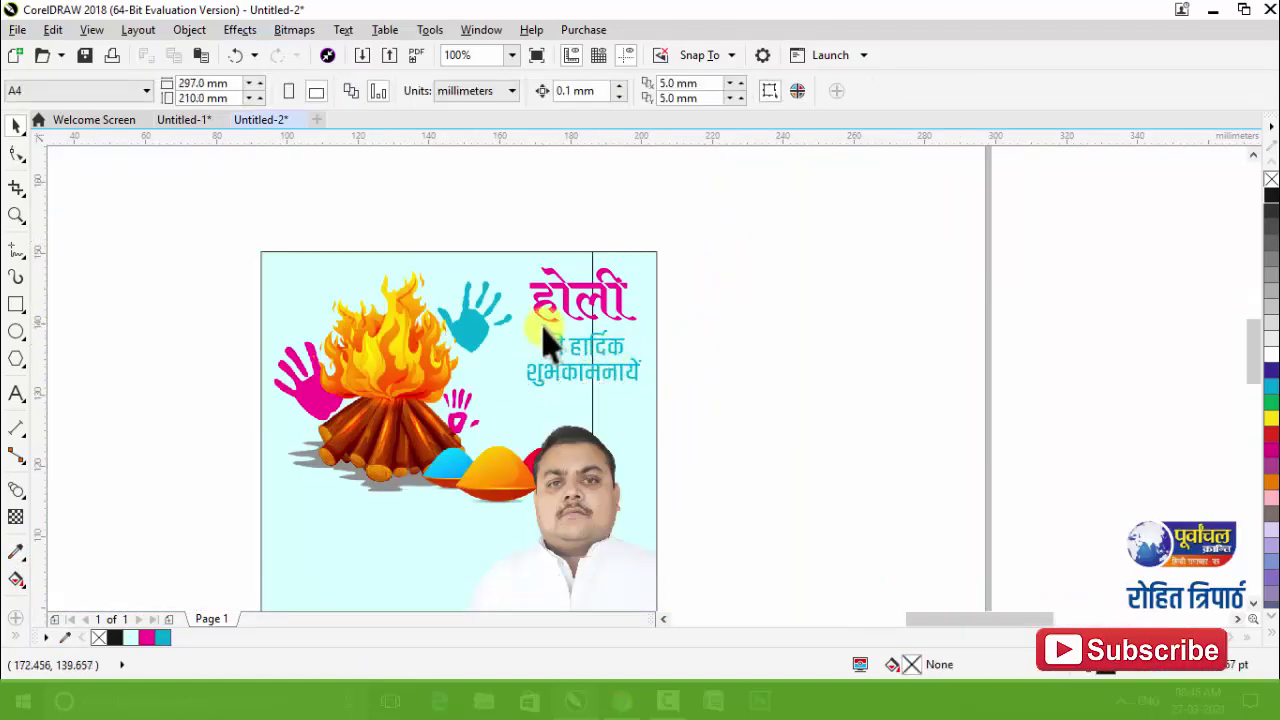
Group होली and the two-line greeting text together.
{"action": "scroll", "coordinate": [549, 337], "scroll_direction": "up", "scroll_amount": 1}
{"action": "scroll", "coordinate": [651, 388], "scroll_direction": "down", "scroll_amount": 1}
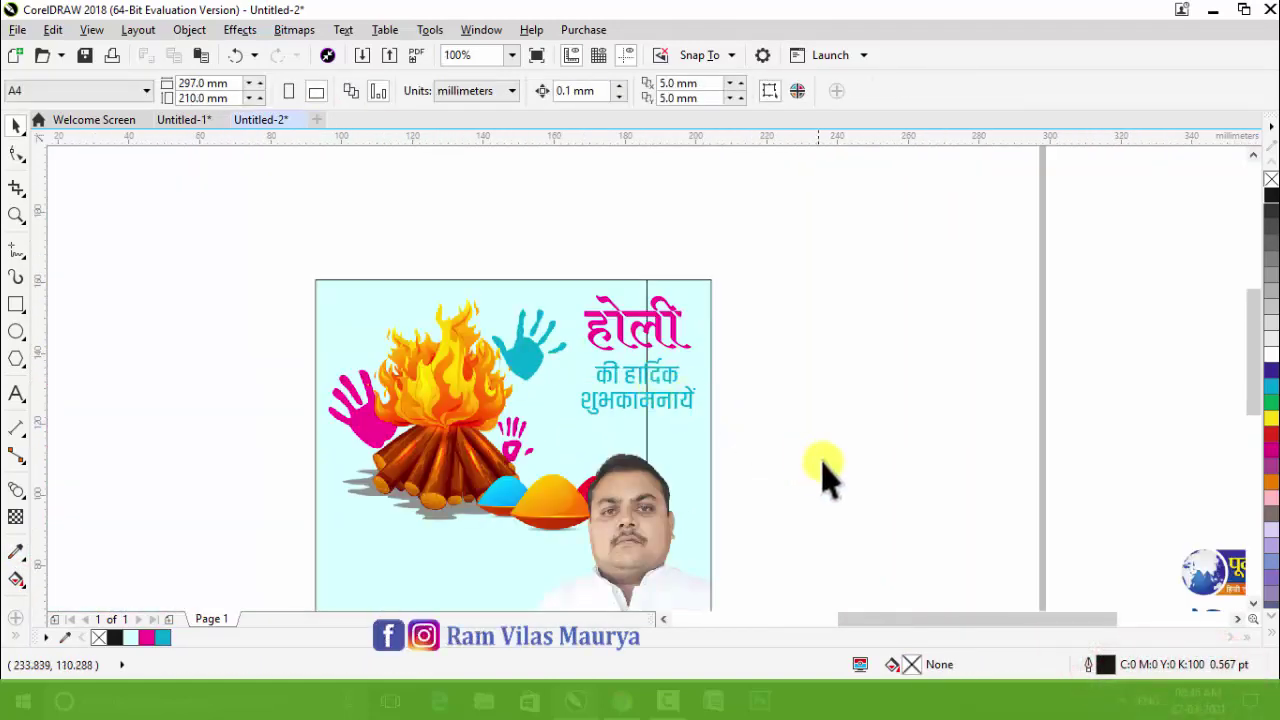
{"action": "scroll", "coordinate": [900, 460], "scroll_direction": "up", "scroll_amount": 1}
{"action": "left_click_drag", "start_coordinate": [966, 489], "coordinate": [530, 210]}
{"action": "key", "text": "ctrl+g"}
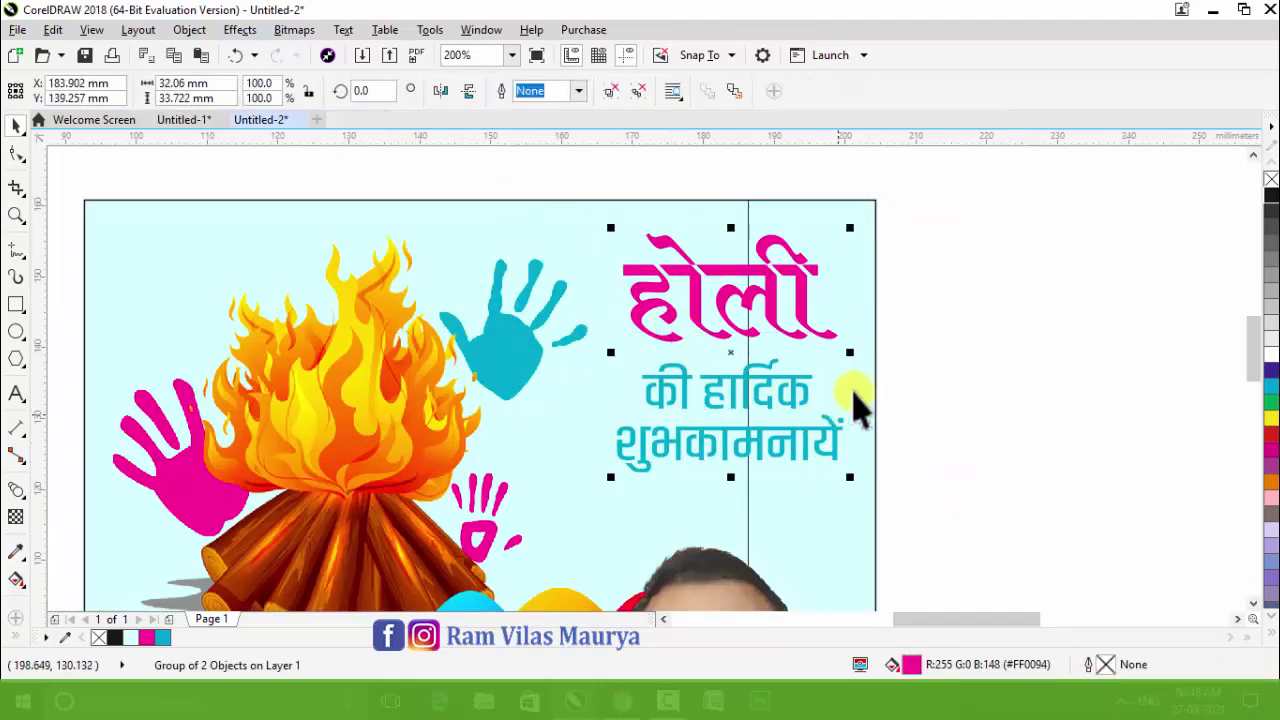
Widen the greeting group slightly and enlarge it to about 37 × 36 mm in the square's upper-right corner.
{"action": "left_click_drag", "start_coordinate": [851, 352], "coordinate": [863, 369]}
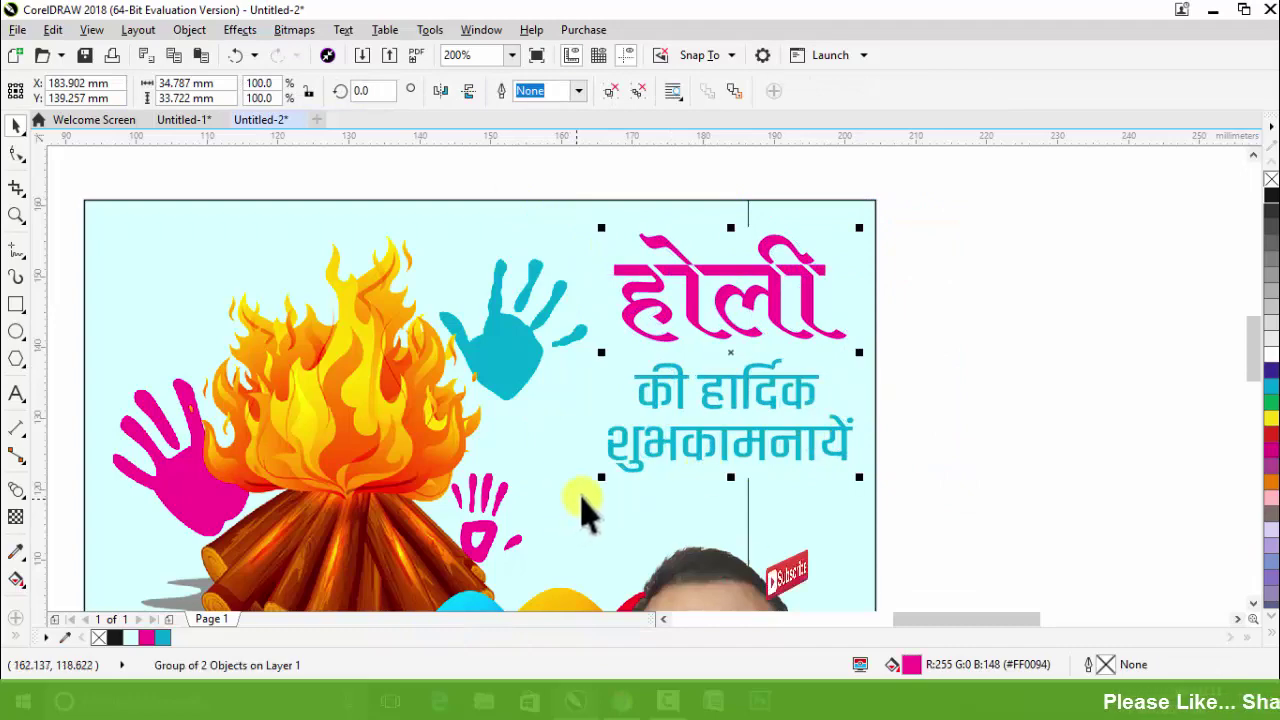
{"action": "left_click_drag", "start_coordinate": [600, 480], "coordinate": [613, 405]}
{"action": "scroll", "coordinate": [613, 405], "scroll_direction": "down", "scroll_amount": 2}
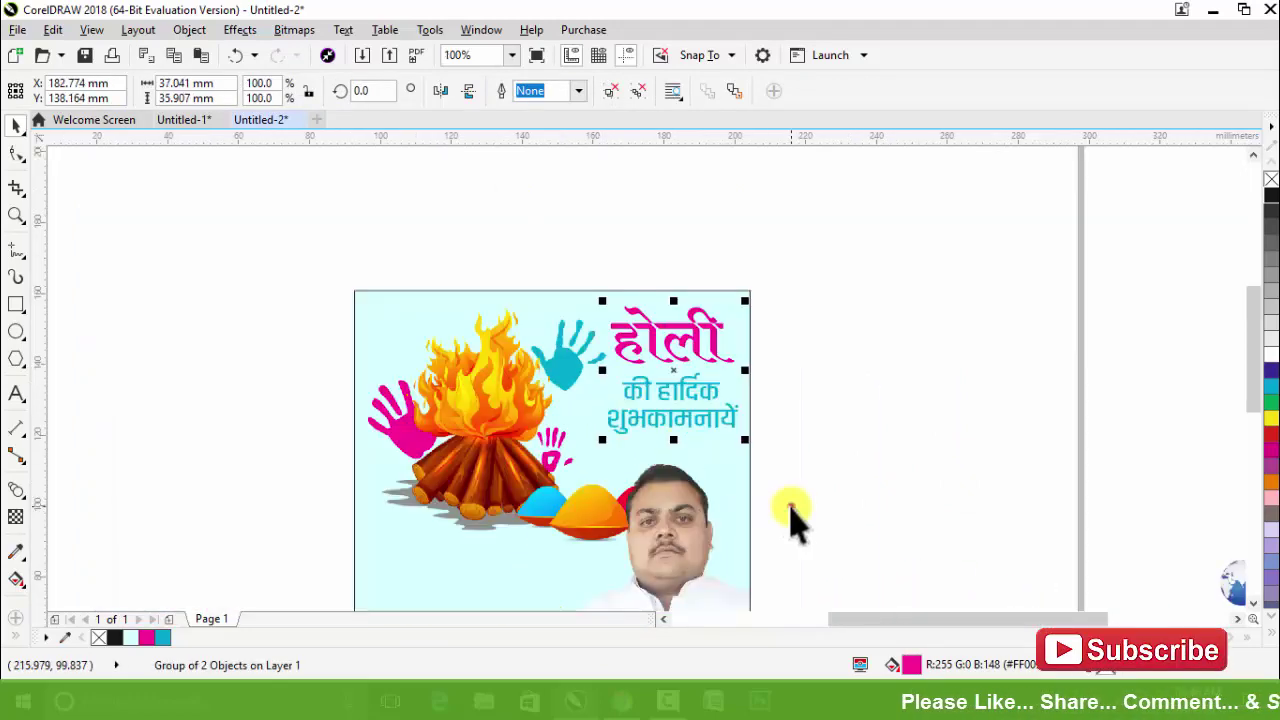
{"action": "left_click", "coordinate": [790, 507]}
{"action": "left_click", "coordinate": [673, 518]}
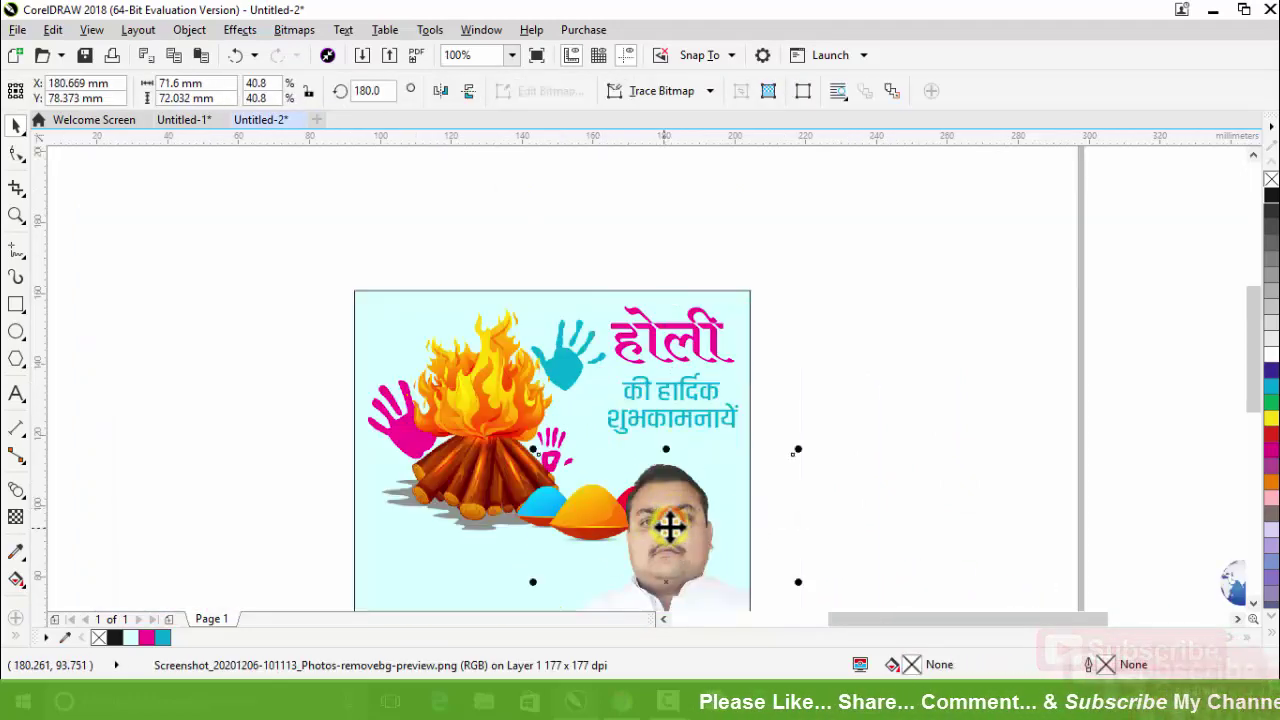
{"action": "scroll", "coordinate": [673, 520], "scroll_direction": "down", "scroll_amount": 4}
{"action": "left_click", "coordinate": [760, 535]}
{"action": "scroll", "coordinate": [673, 510], "scroll_direction": "up", "scroll_amount": 2}
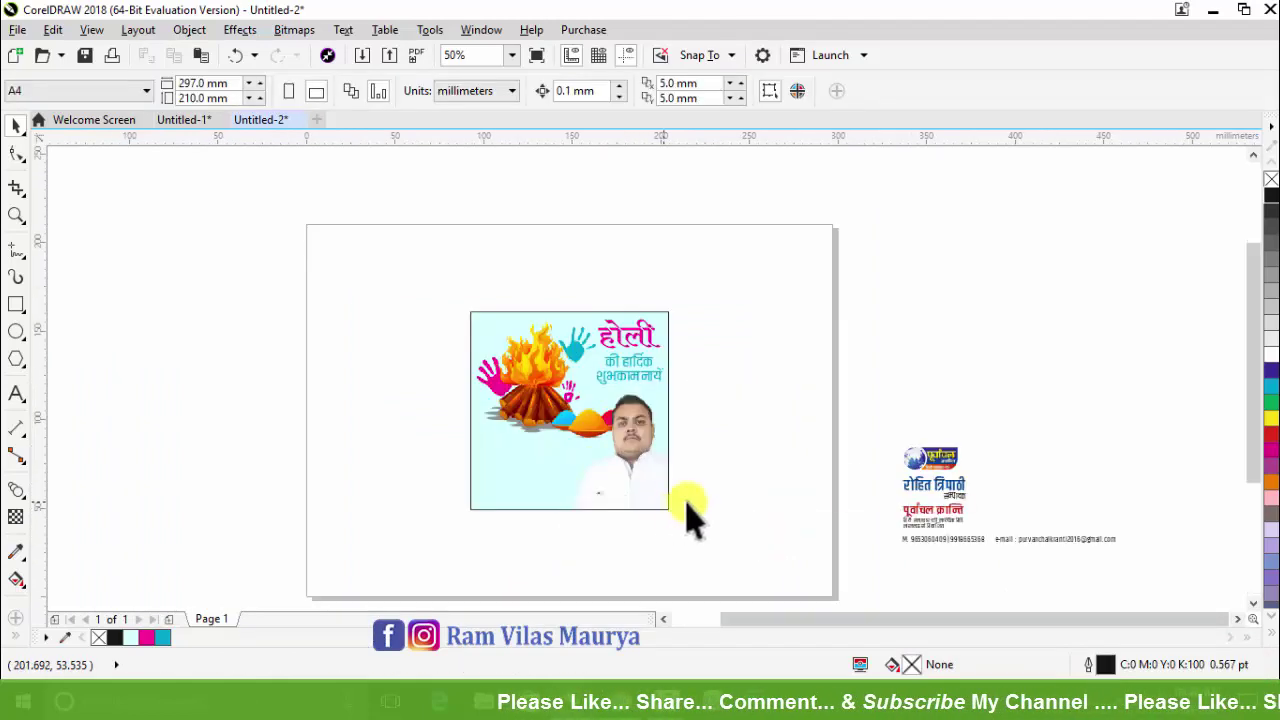
Bring the newspaper logo and details from beside the page to below the square, and place the editor's name on the cyan area.
{"action": "left_click_drag", "start_coordinate": [851, 394], "coordinate": [1156, 588]}
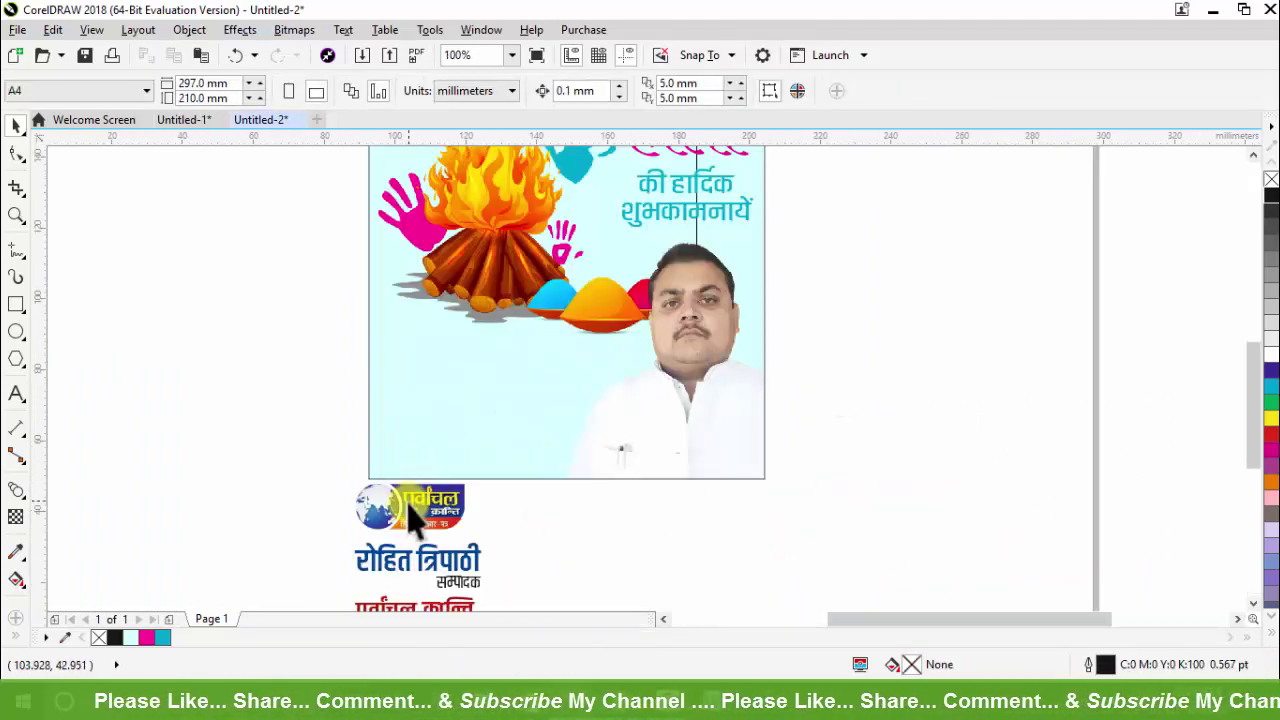
{"action": "left_click_drag", "start_coordinate": [415, 535], "coordinate": [443, 383]}
{"action": "left_click_drag", "start_coordinate": [447, 575], "coordinate": [472, 534]}
{"action": "left_click_drag", "start_coordinate": [500, 428], "coordinate": [505, 380]}
Place the पूर्वांचल क्रान्ति title with its two-line description beside the logo, below the square.
{"action": "scroll", "coordinate": [455, 490], "scroll_direction": "down", "scroll_amount": 2}
{"action": "scroll", "coordinate": [447, 550], "scroll_direction": "up", "scroll_amount": 3}
{"action": "left_click_drag", "start_coordinate": [440, 556], "coordinate": [757, 345]}
{"action": "left_click", "coordinate": [470, 355], "text": "shift"}
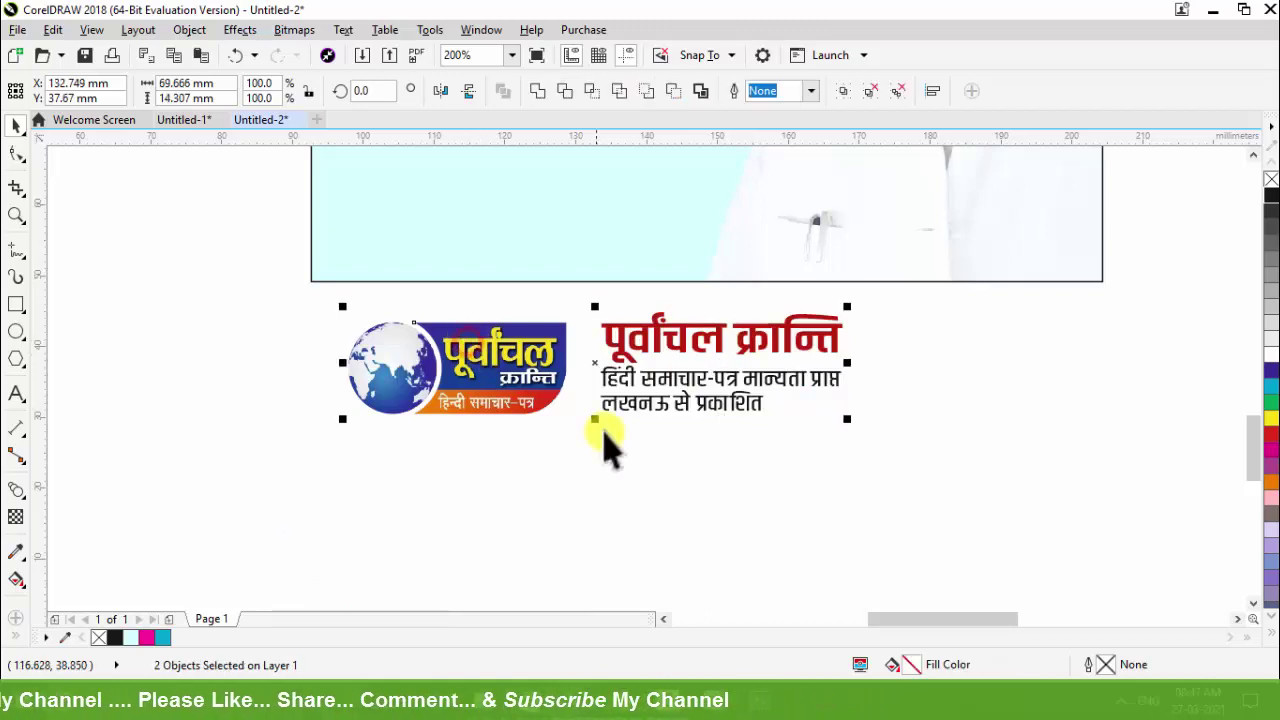
{"action": "left_click", "coordinate": [632, 450]}
Draw a vertical divider line about 13 mm long between the newspaper logo and the title text.
{"action": "scroll", "coordinate": [618, 342], "scroll_direction": "up", "scroll_amount": 2}
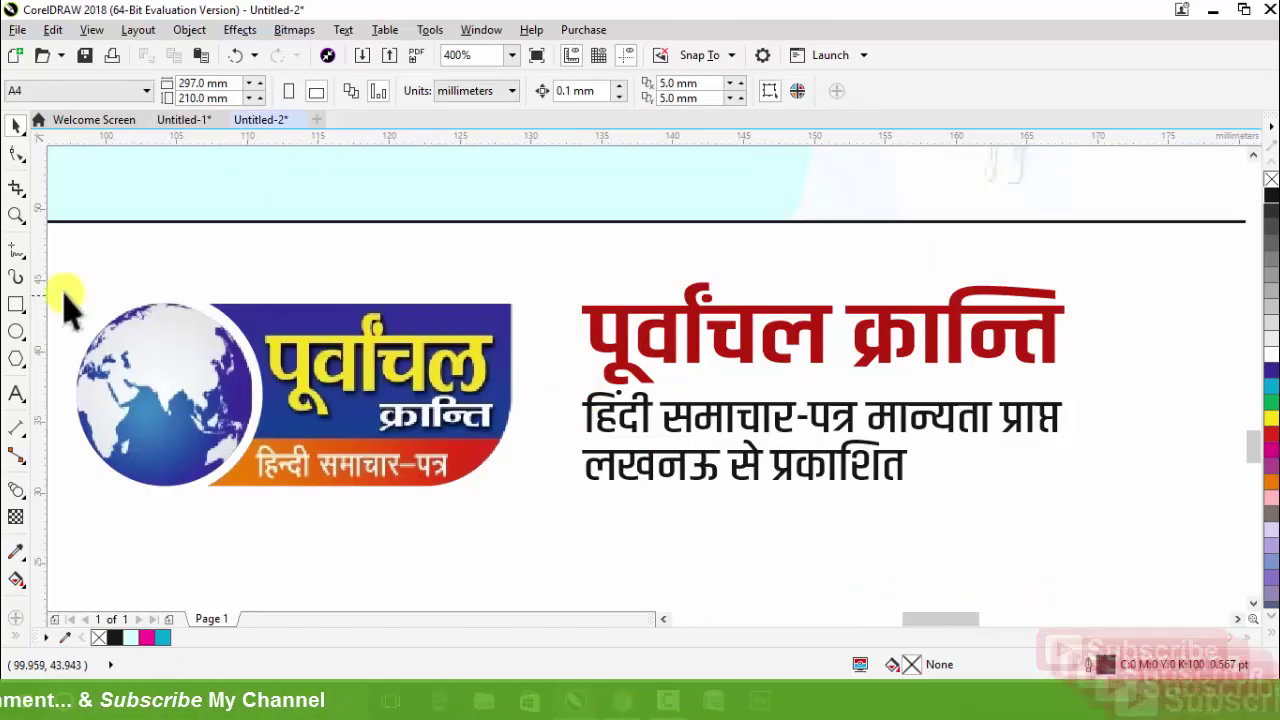
{"action": "left_click", "coordinate": [14, 250]}
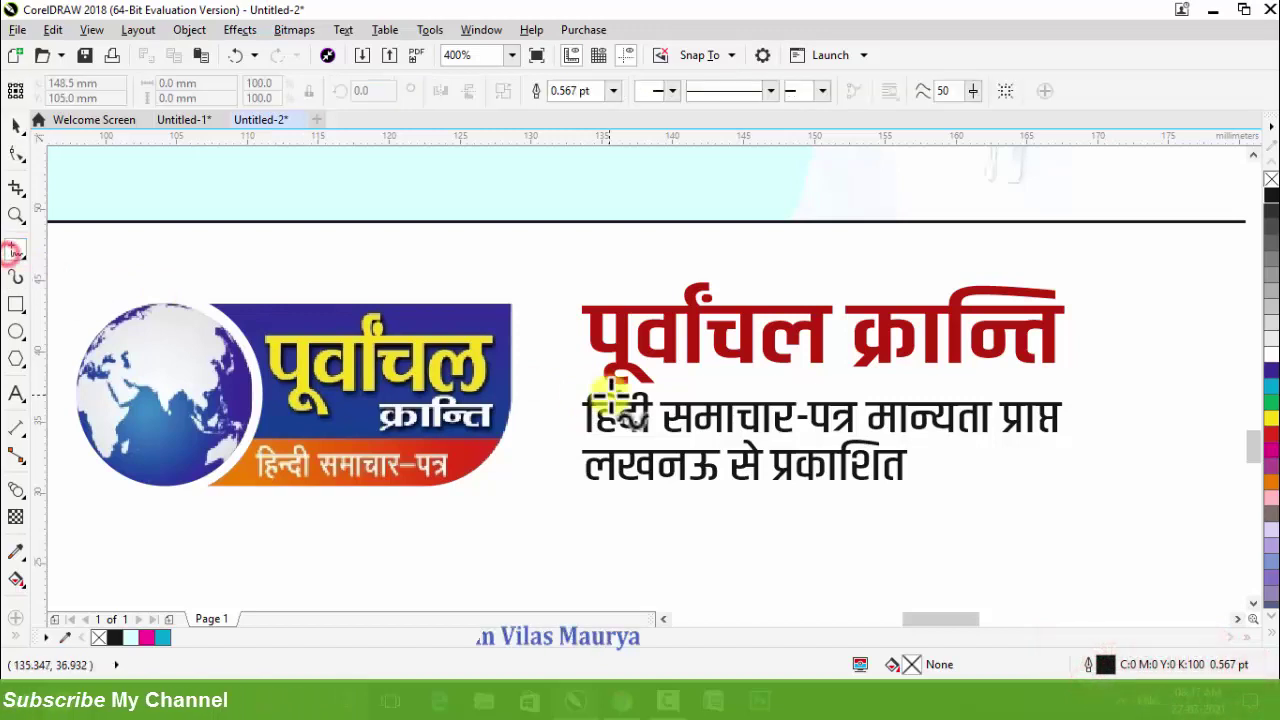
{"action": "left_click", "coordinate": [551, 303]}
{"action": "left_click", "coordinate": [549, 492]}
{"action": "key", "text": "space"}
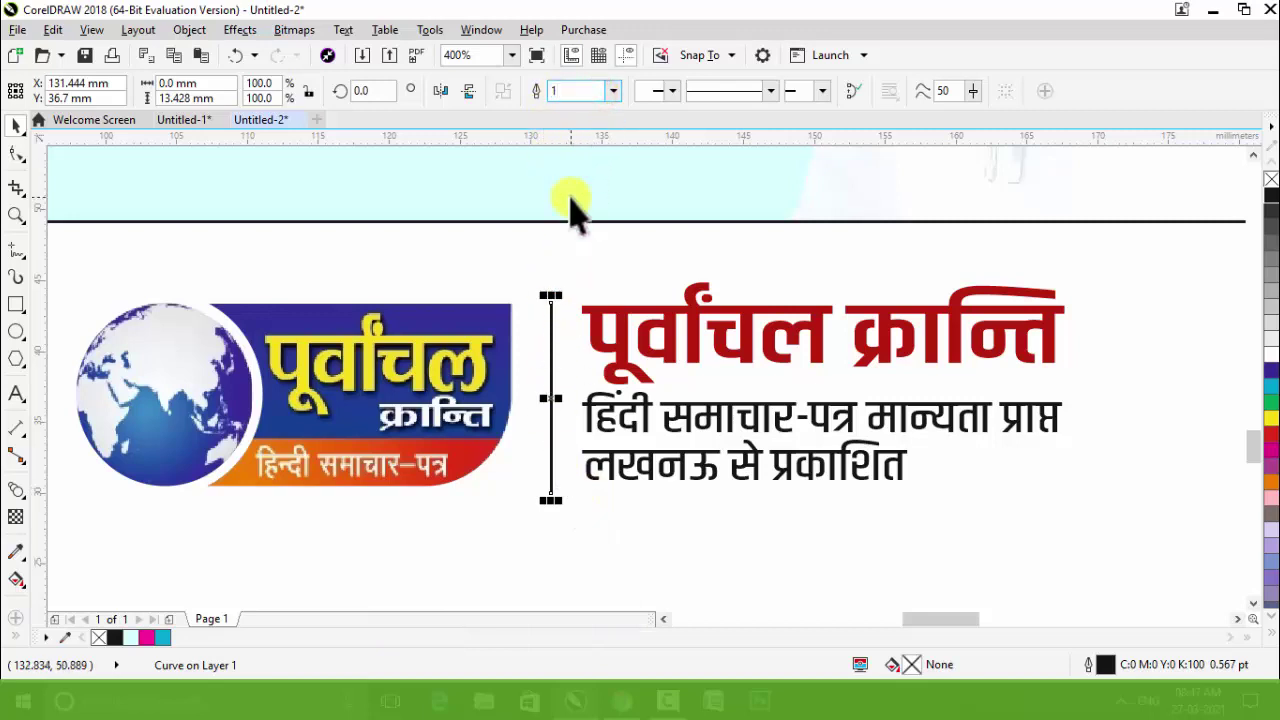
Recolor the divider line between the newspaper logo and the title text light blue.
{"action": "scroll", "coordinate": [523, 414], "scroll_direction": "down", "scroll_amount": 2}
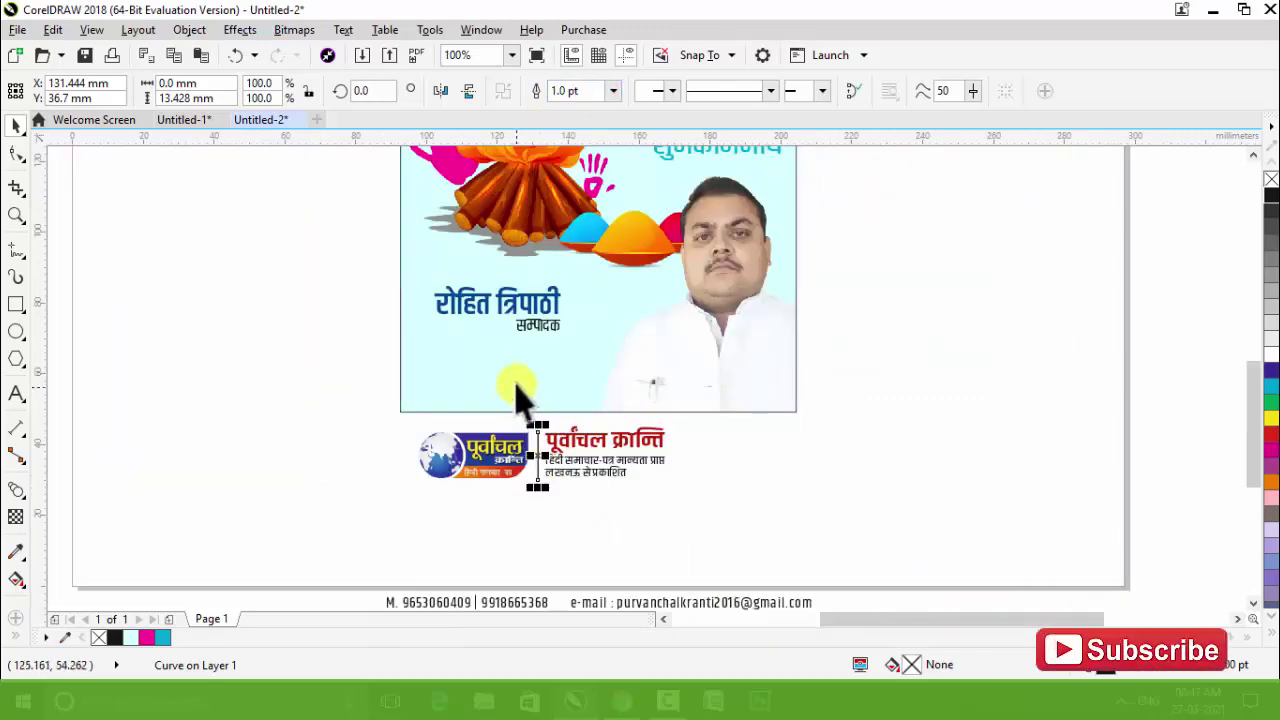
{"action": "scroll", "coordinate": [549, 430], "scroll_direction": "up", "scroll_amount": 1}
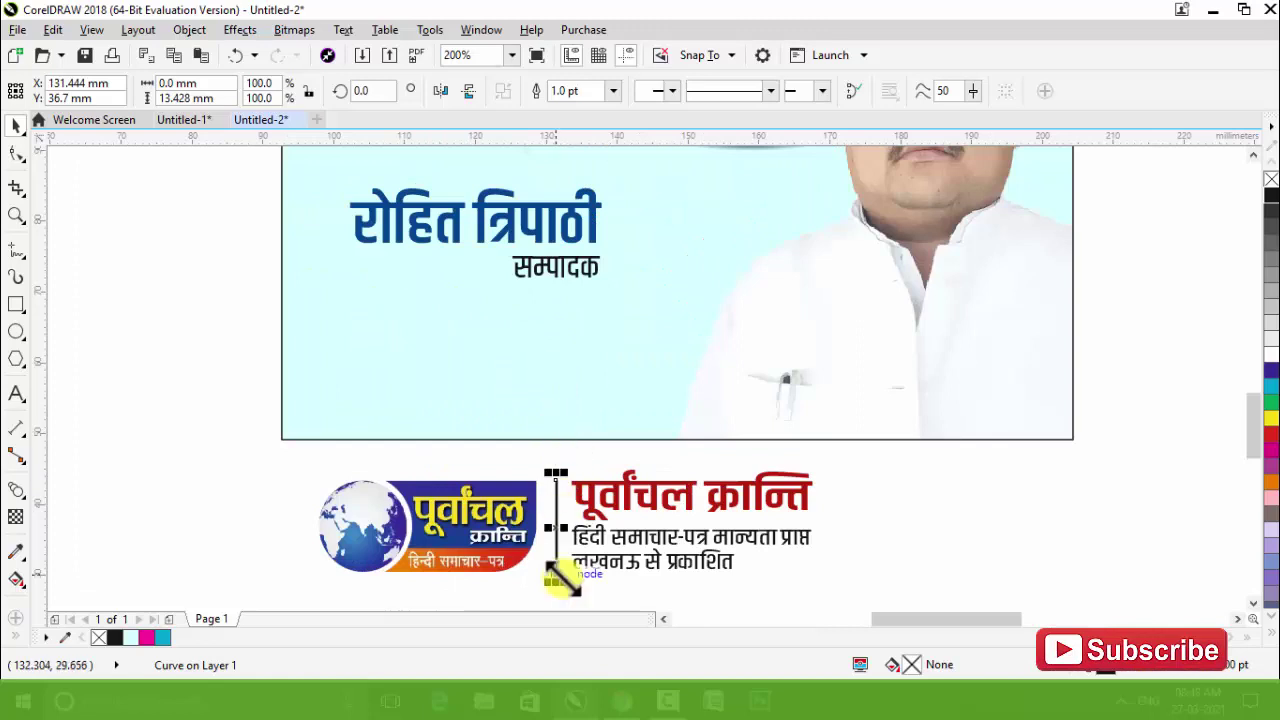
{"action": "right_click", "coordinate": [164, 637]}
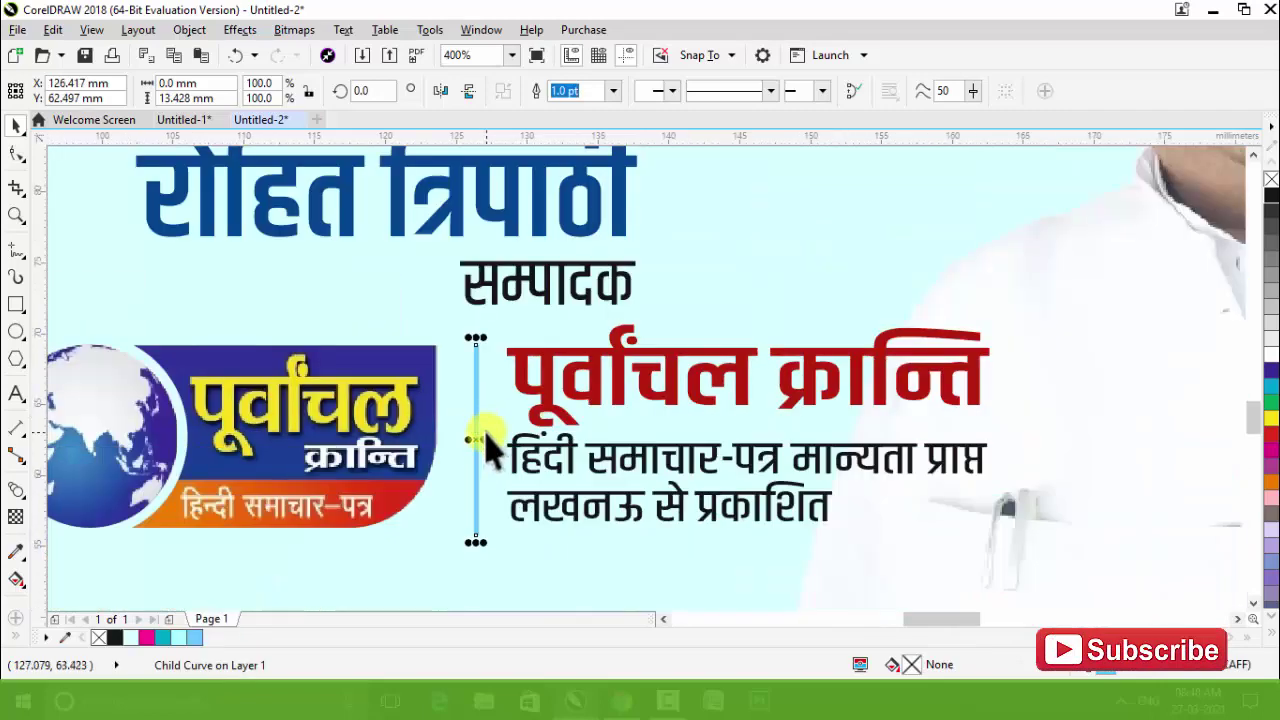
Select the logo, divider and title text together and scale them down slightly below the editor's name on the cyan area.
{"action": "scroll", "coordinate": [575, 380], "scroll_direction": "down", "scroll_amount": 2}
{"action": "left_click", "coordinate": [171, 354]}
{"action": "left_click_drag", "start_coordinate": [194, 354], "coordinate": [914, 491]}
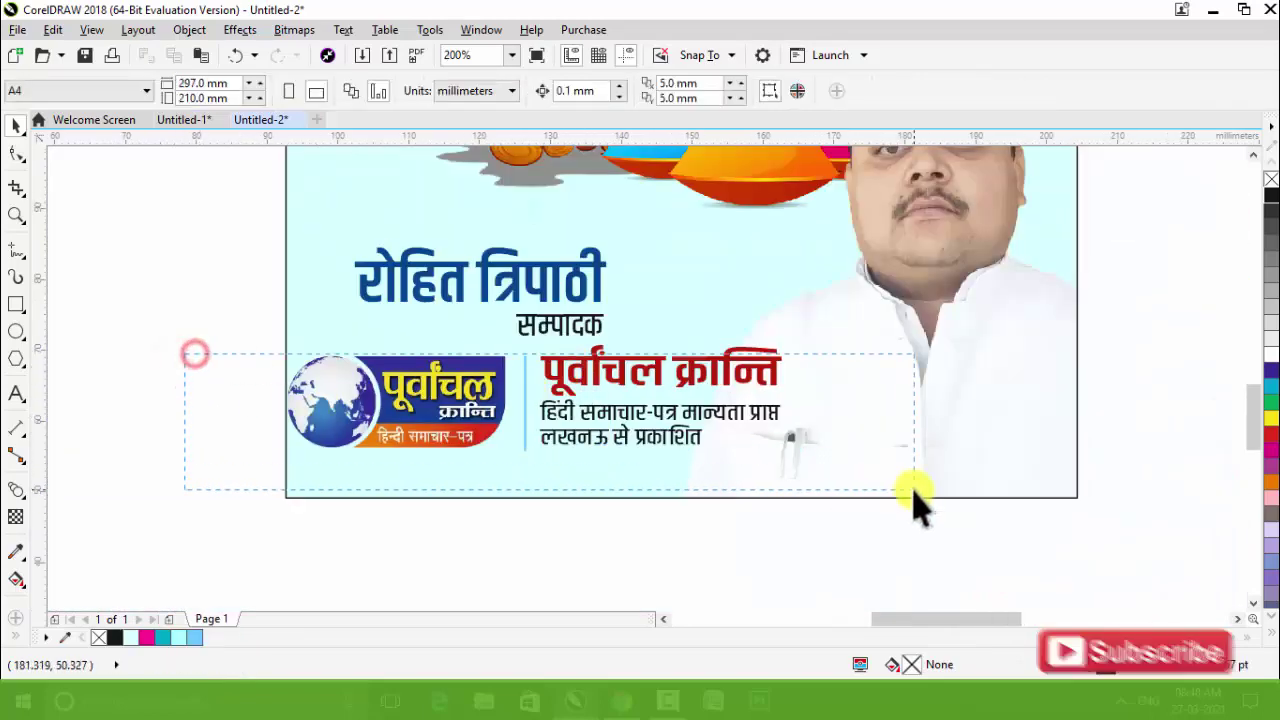
{"action": "left_click_drag", "start_coordinate": [238, 340], "coordinate": [900, 485]}
{"action": "left_click_drag", "start_coordinate": [745, 395], "coordinate": [706, 408]}
Right-align the editor's name with the newspaper branding block and move both up together.
{"action": "left_click", "coordinate": [583, 286]}
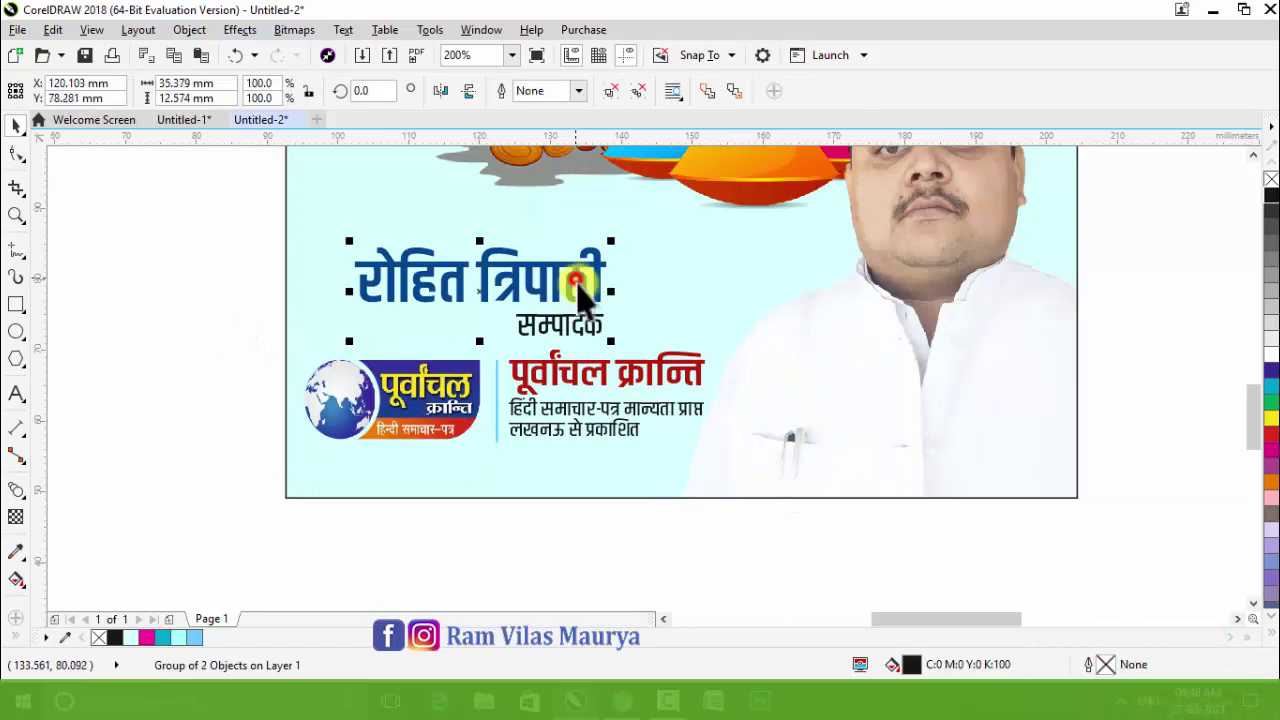
{"action": "left_click", "coordinate": [585, 375], "text": "shift"}
{"action": "key", "text": "r"}
{"action": "left_click_drag", "start_coordinate": [604, 365], "coordinate": [606, 329]}
{"action": "left_click", "coordinate": [206, 261]}
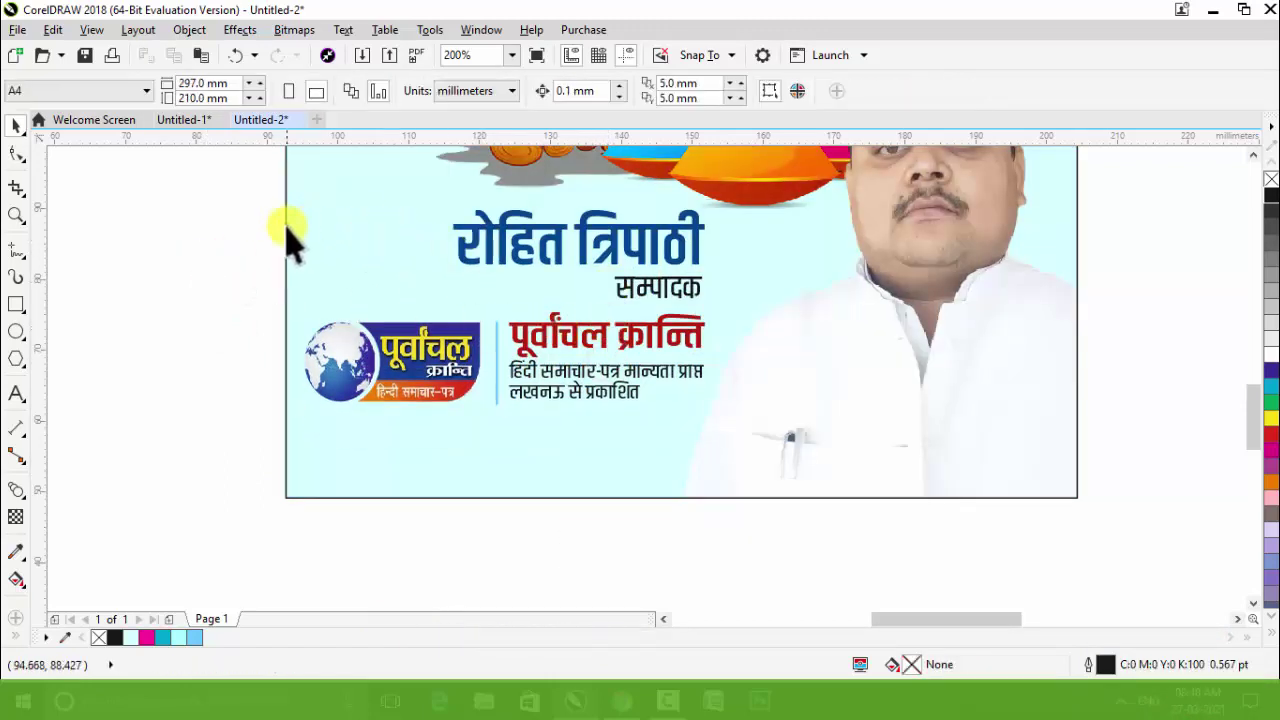
Draw a horizontal line about 24 mm long from the square's left edge to the editor's name, with a 1 pt outline.
{"action": "scroll", "coordinate": [372, 340], "scroll_direction": "up", "scroll_amount": 2}
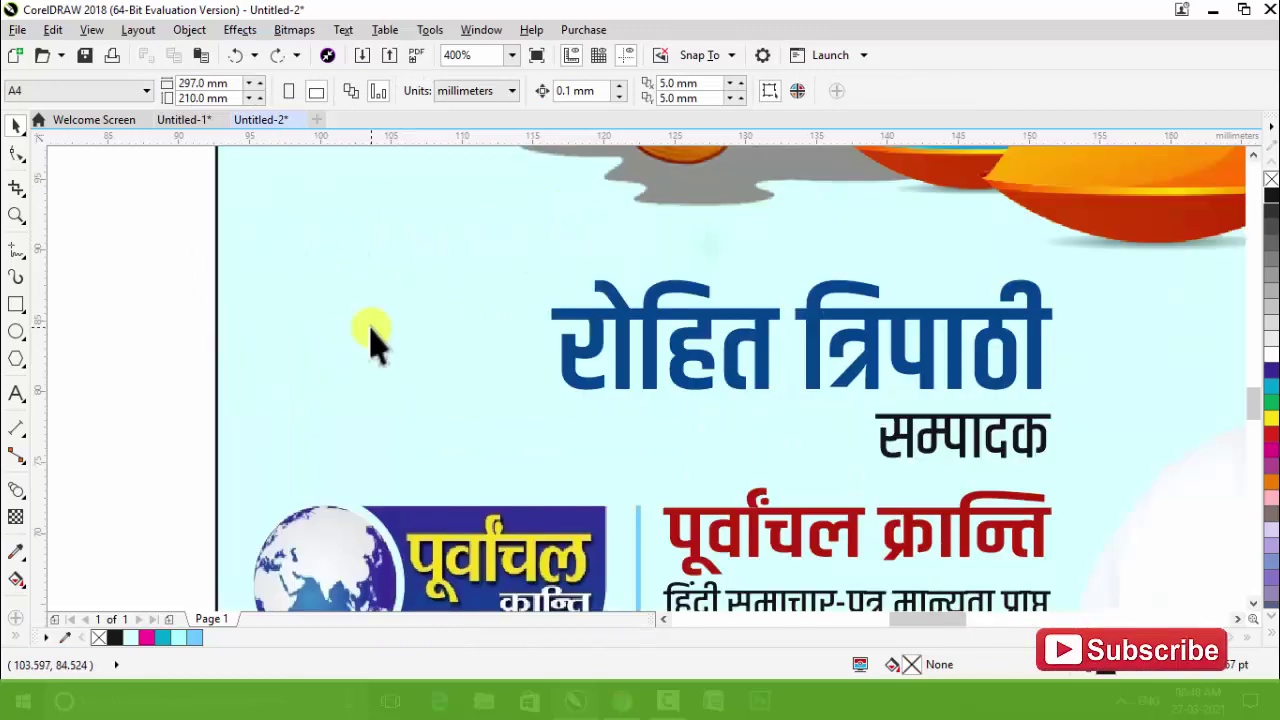
{"action": "left_click", "coordinate": [16, 250]}
{"action": "left_click", "coordinate": [200, 310]}
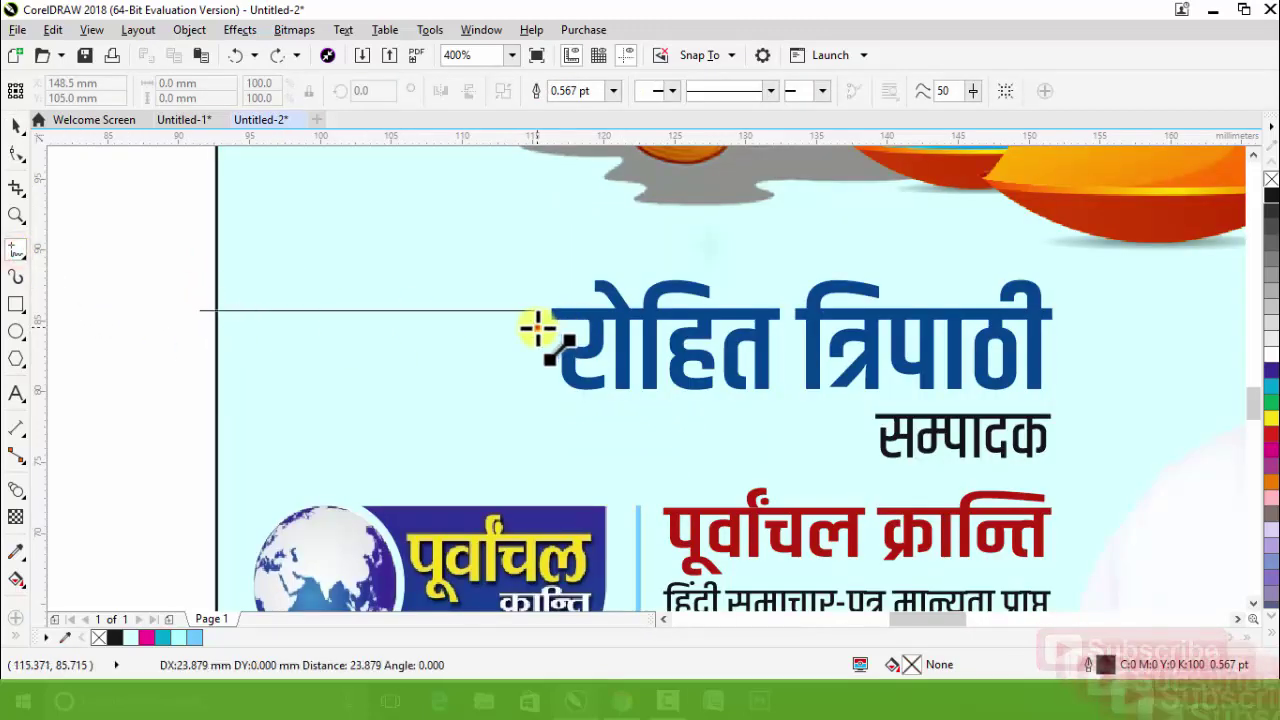
{"action": "left_click", "coordinate": [543, 310]}
{"action": "key", "text": "space"}
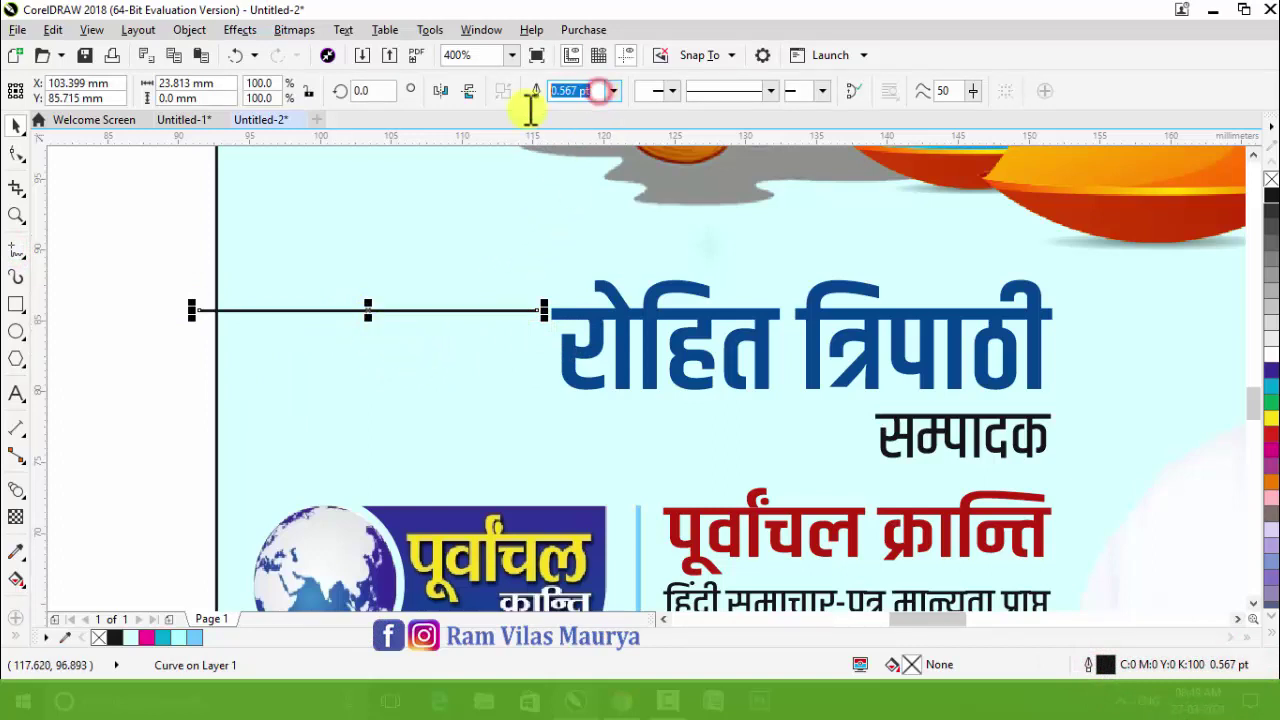
Duplicate the line about 1 mm lower, repeat the copy to get seven evenly spaced lines, and group them.
{"action": "mouse_move", "coordinate": [372, 311]}
{"action": "left_mouse_down"}
{"action": "mouse_move", "coordinate": [360, 326]}
{"action": "mouse_move", "coordinate": [380, 317]}
{"action": "left_mouse_up"}
{"action": "scroll", "coordinate": [360, 326], "scroll_direction": "up", "scroll_amount": 1}
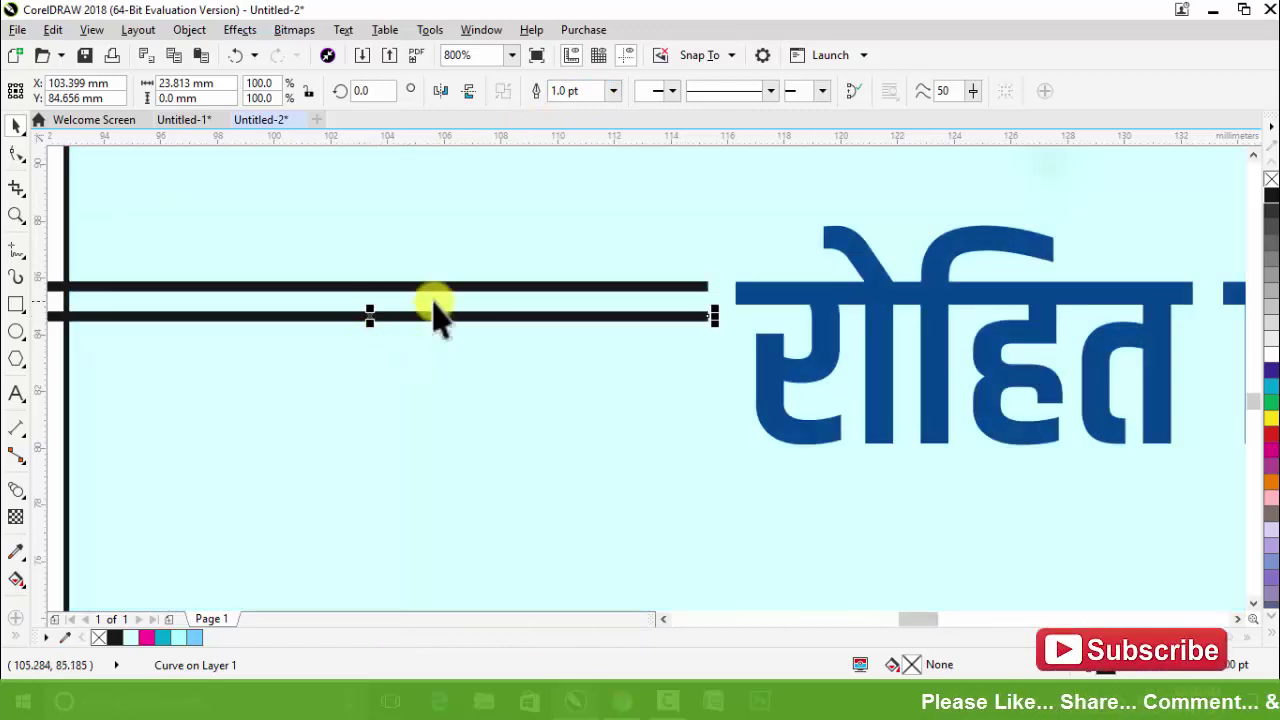
{"action": "scroll", "coordinate": [430, 316], "scroll_direction": "down", "scroll_amount": 1}
{"action": "key", "text": "ctrl+r"}
{"action": "key", "text": "ctrl+r"}
{"action": "key", "text": "ctrl+r"}
{"action": "key", "text": "ctrl+r"}
{"action": "key", "text": "ctrl+r"}
{"action": "left_click_drag", "start_coordinate": [134, 237], "coordinate": [600, 420]}
{"action": "key", "text": "ctrl+g"}
Place a horizontal guideline at the base of the editor's name and compress the line group to it, about 5.5 mm high.
{"action": "scroll", "coordinate": [416, 307], "scroll_direction": "up", "scroll_amount": 1}
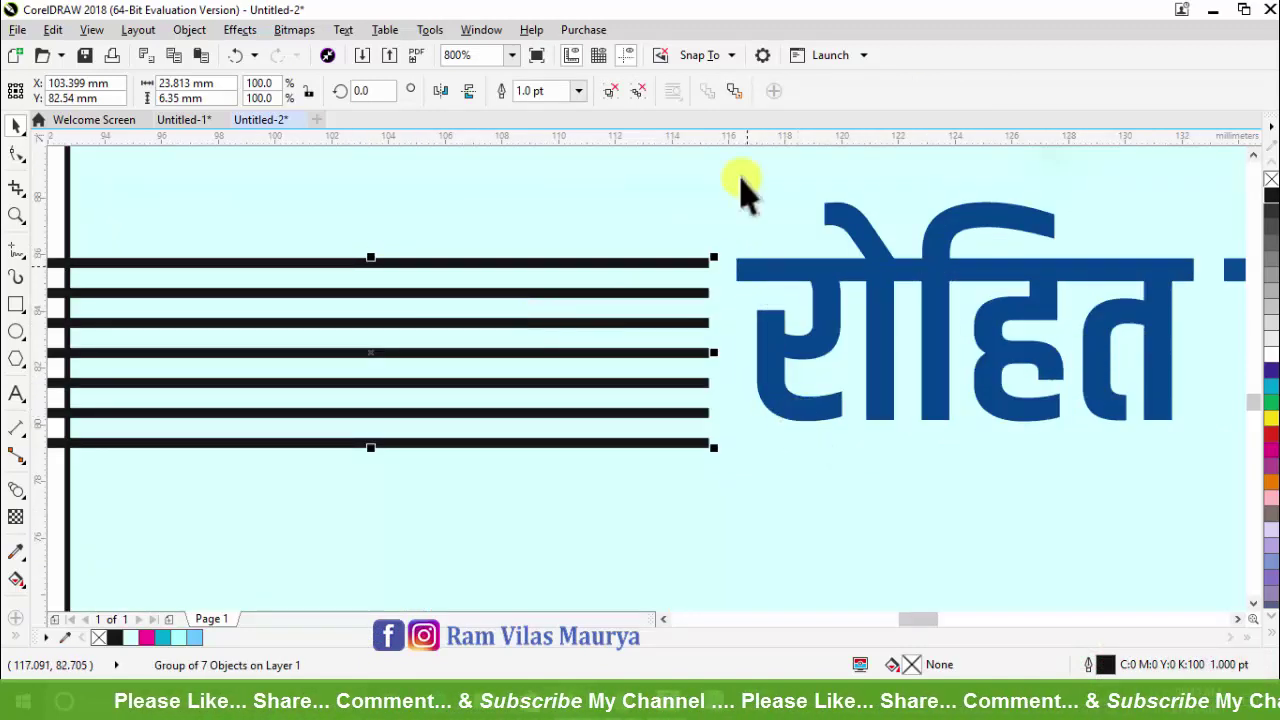
{"action": "left_click_drag", "start_coordinate": [748, 140], "coordinate": [822, 421]}
{"action": "left_click", "coordinate": [582, 443]}
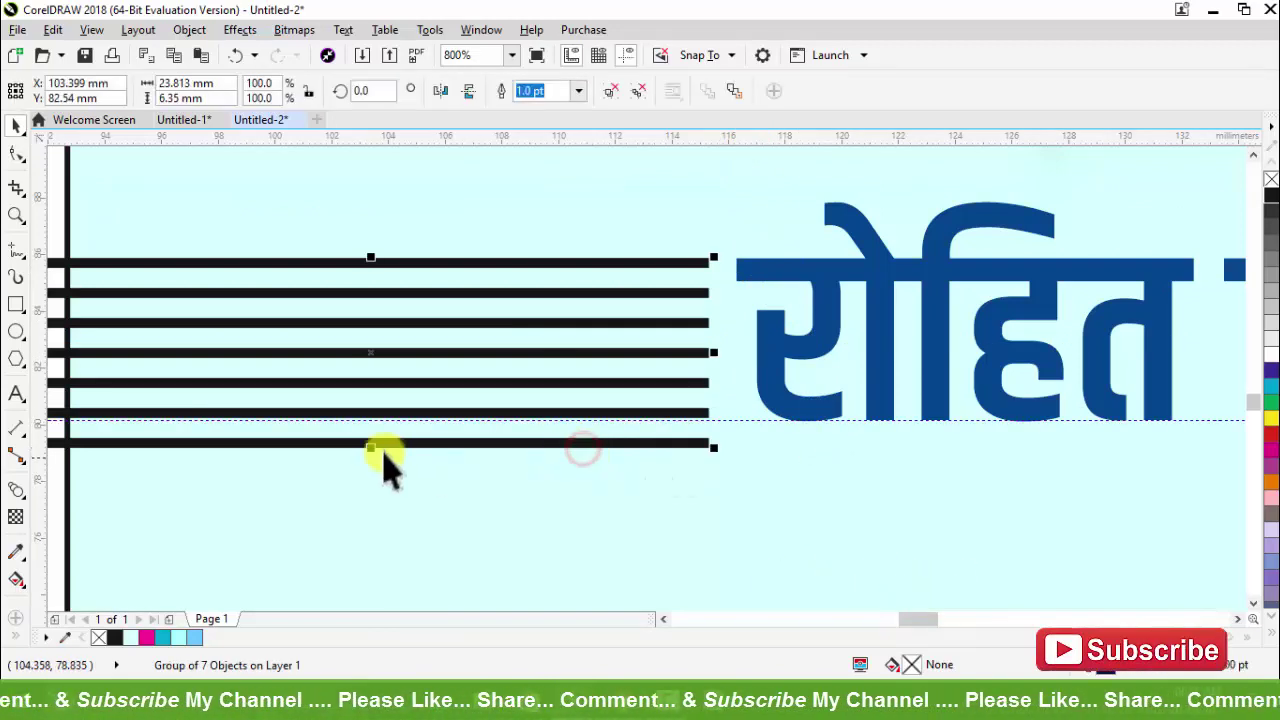
{"action": "scroll", "coordinate": [385, 448], "scroll_direction": "up", "scroll_amount": 1}
{"action": "left_click_drag", "start_coordinate": [362, 445], "coordinate": [450, 398]}
{"action": "scroll", "coordinate": [489, 374], "scroll_direction": "down", "scroll_amount": 1}
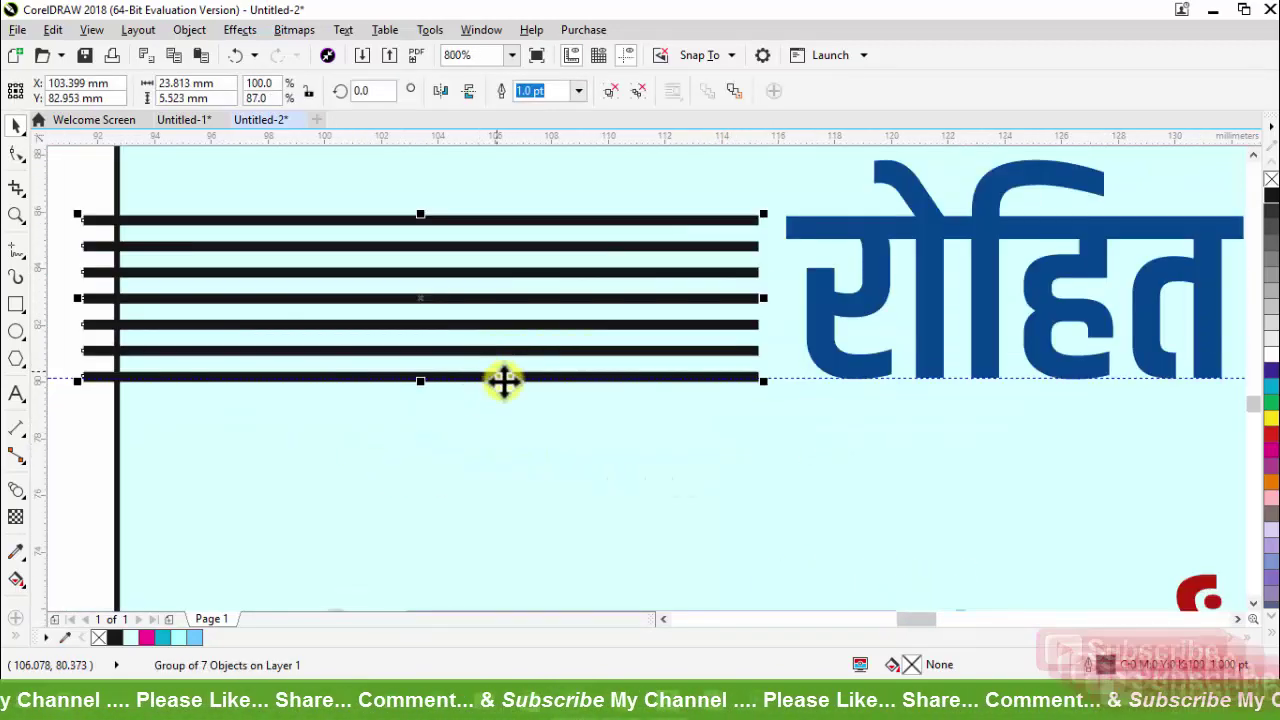
{"action": "scroll", "coordinate": [397, 406], "scroll_direction": "down", "scroll_amount": 1}
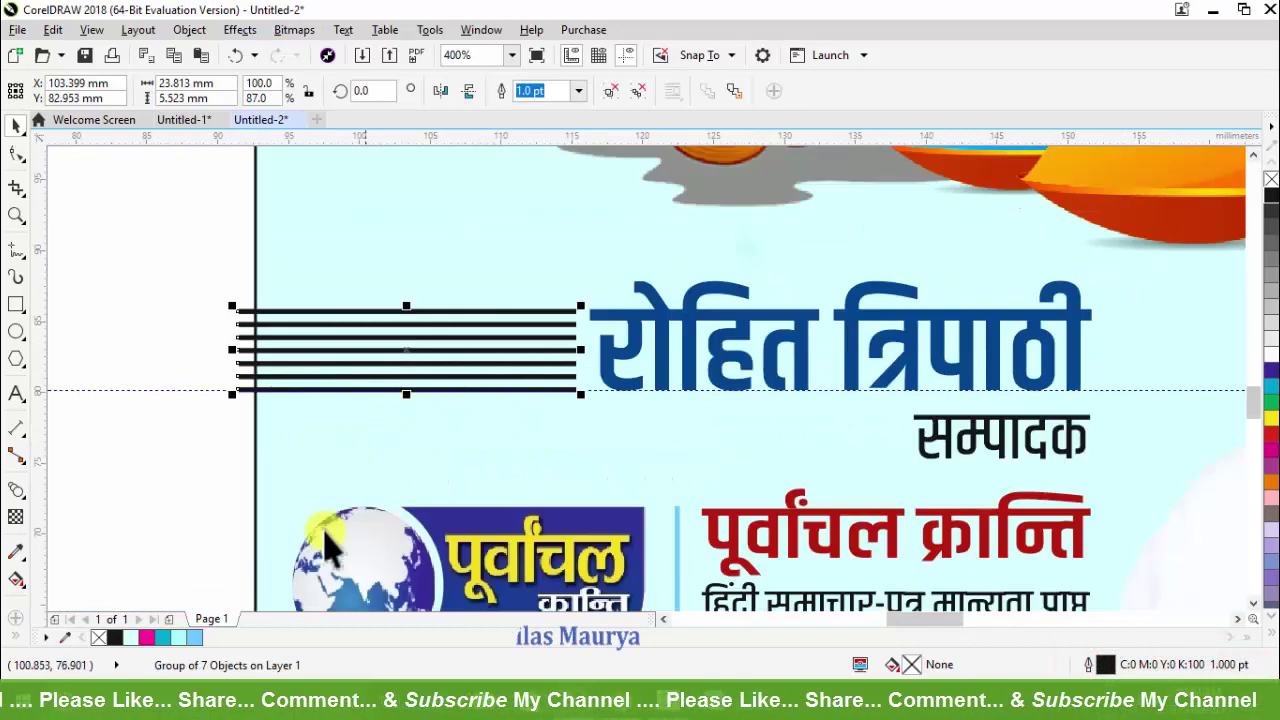
Color the line group light blue and apply a linear transparency that fades the lines toward the editor's name.
{"action": "right_click", "coordinate": [191, 638]}
{"action": "scroll", "coordinate": [317, 366], "scroll_direction": "up", "scroll_amount": 1}
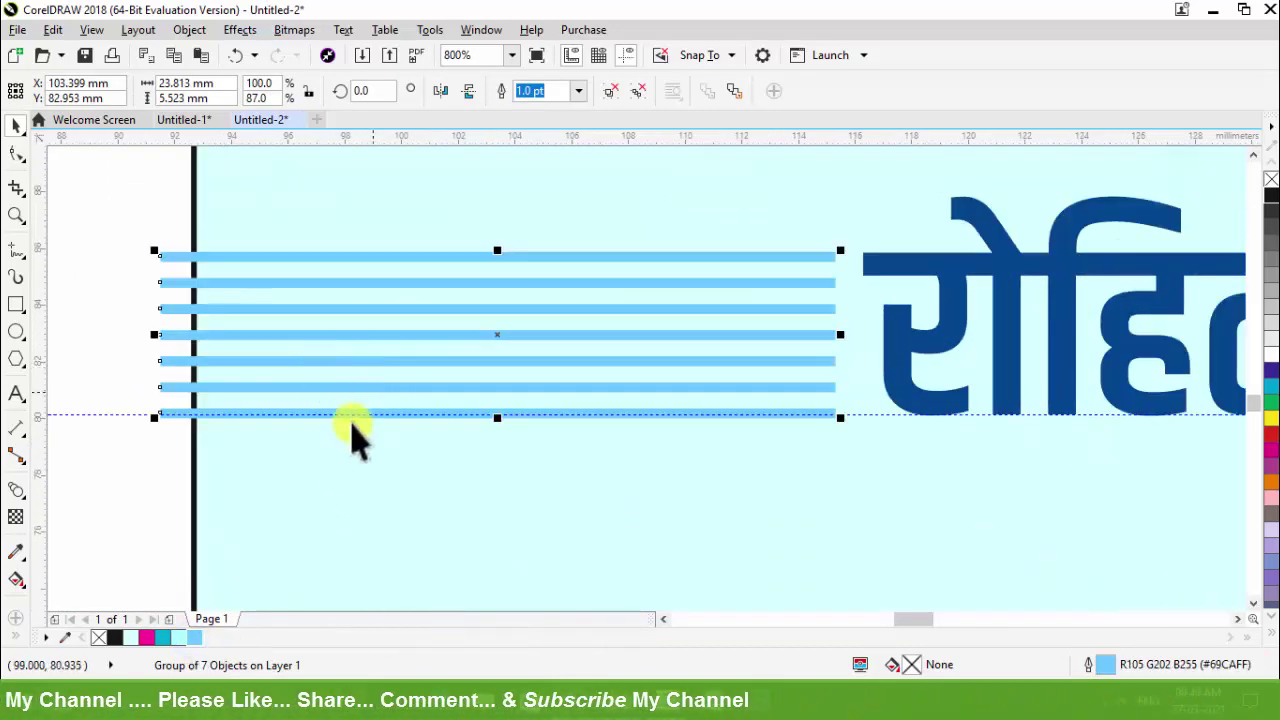
{"action": "left_click", "coordinate": [15, 516]}
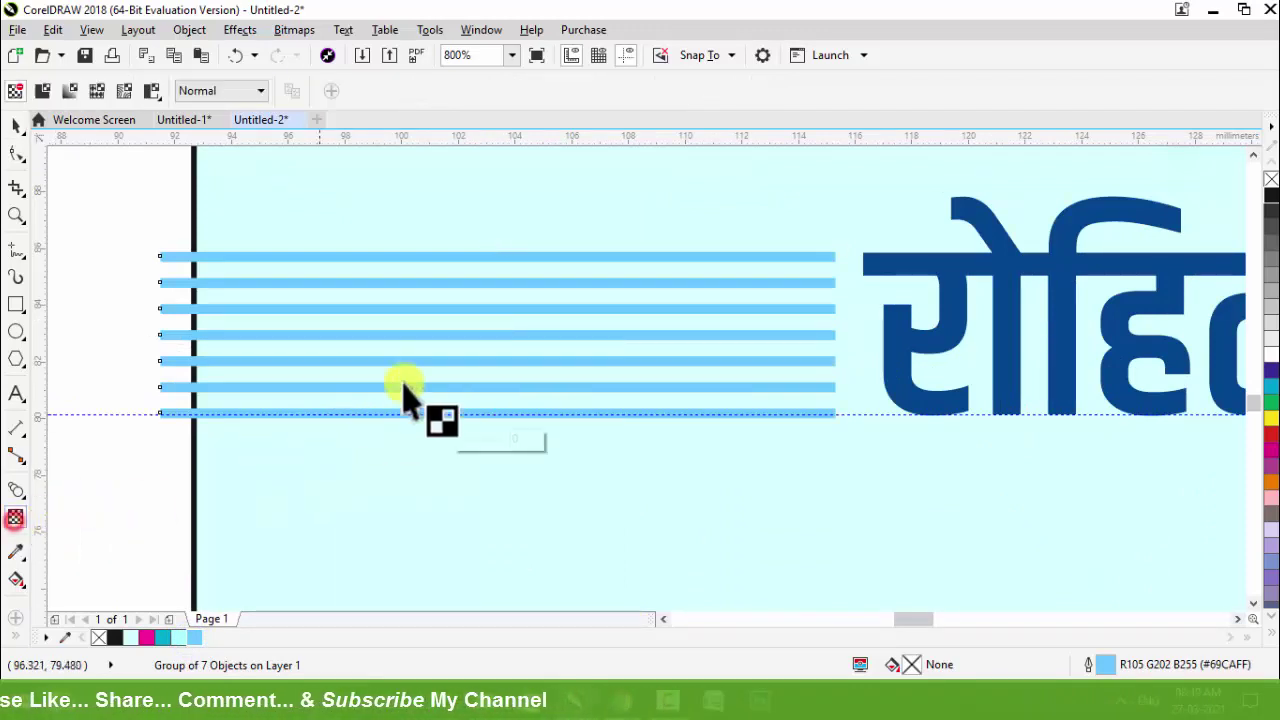
{"action": "left_click_drag", "start_coordinate": [249, 368], "coordinate": [823, 368]}
{"action": "key", "text": "space"}
{"action": "scroll", "coordinate": [380, 294], "scroll_direction": "down", "scroll_amount": 1}
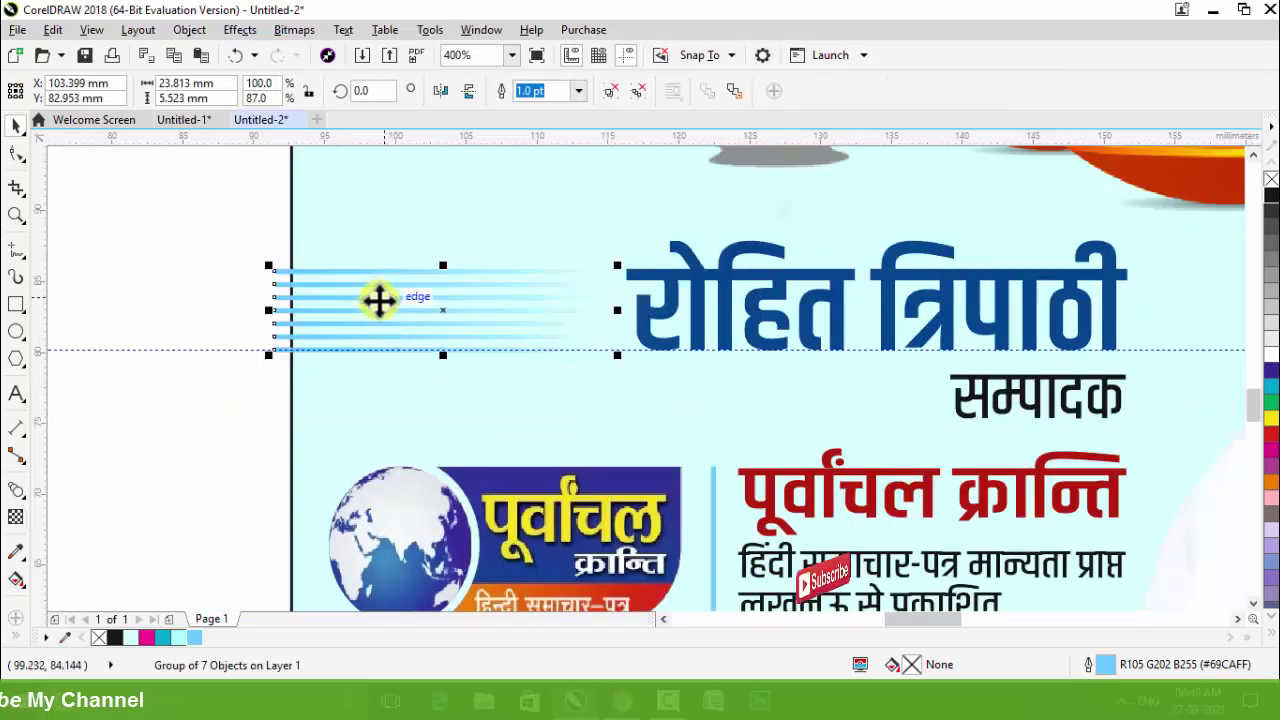
Group the faded lines with the editor's name and nudge the group down 0.3 mm.
{"action": "left_click", "coordinate": [194, 299]}
{"action": "scroll", "coordinate": [440, 320], "scroll_direction": "down", "scroll_amount": 1}
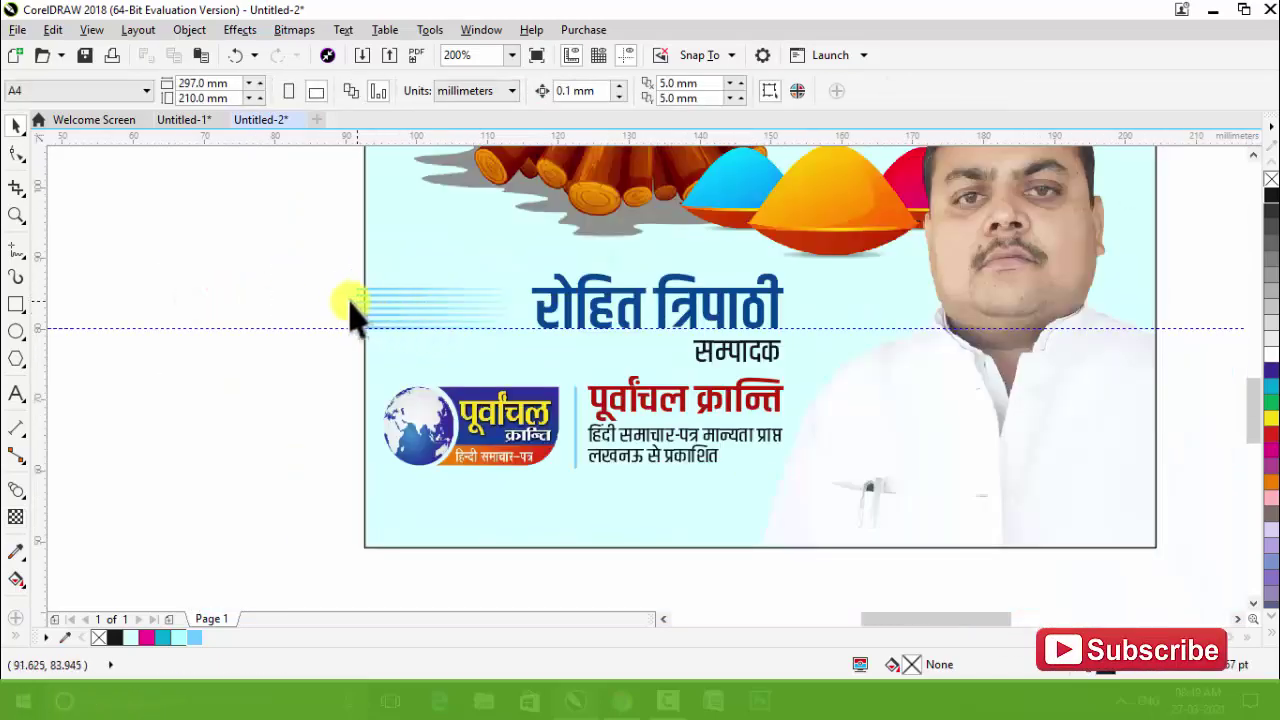
{"action": "left_click_drag", "start_coordinate": [257, 240], "coordinate": [915, 400]}
{"action": "key", "text": "ctrl+g"}
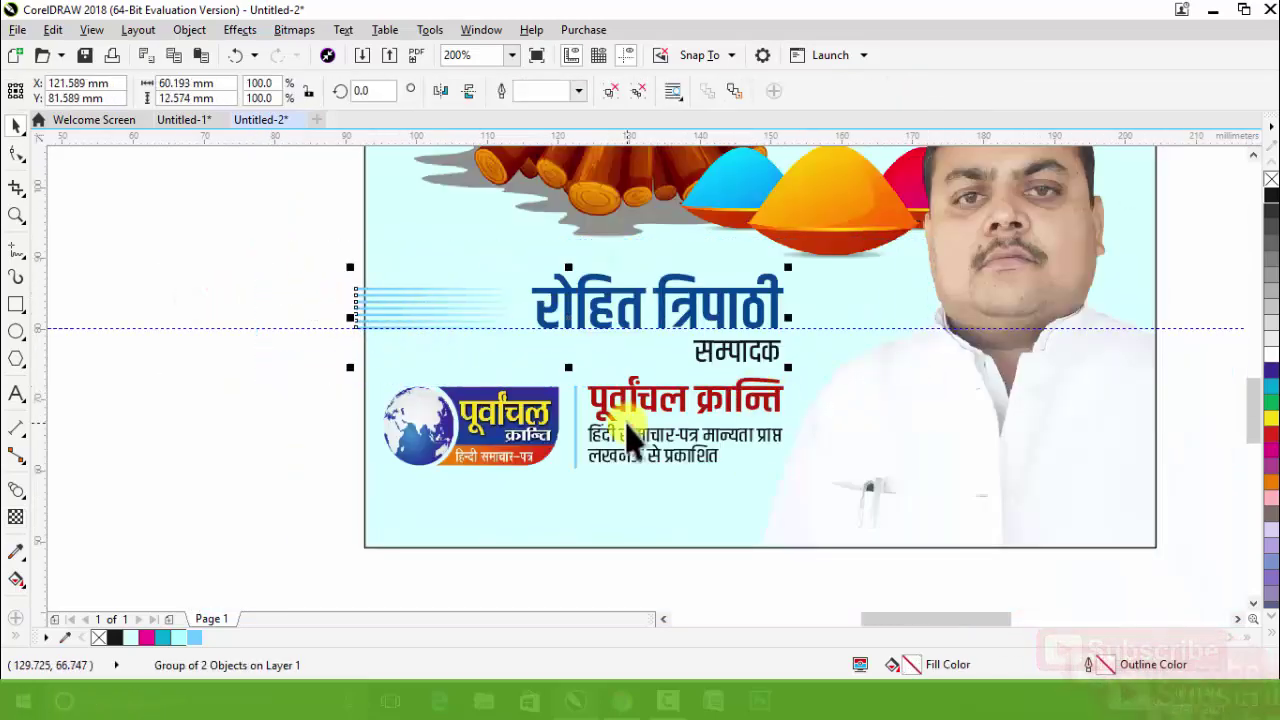
{"action": "key", "text": "Down"}
{"action": "key", "text": "Down"}
{"action": "key", "text": "Down"}
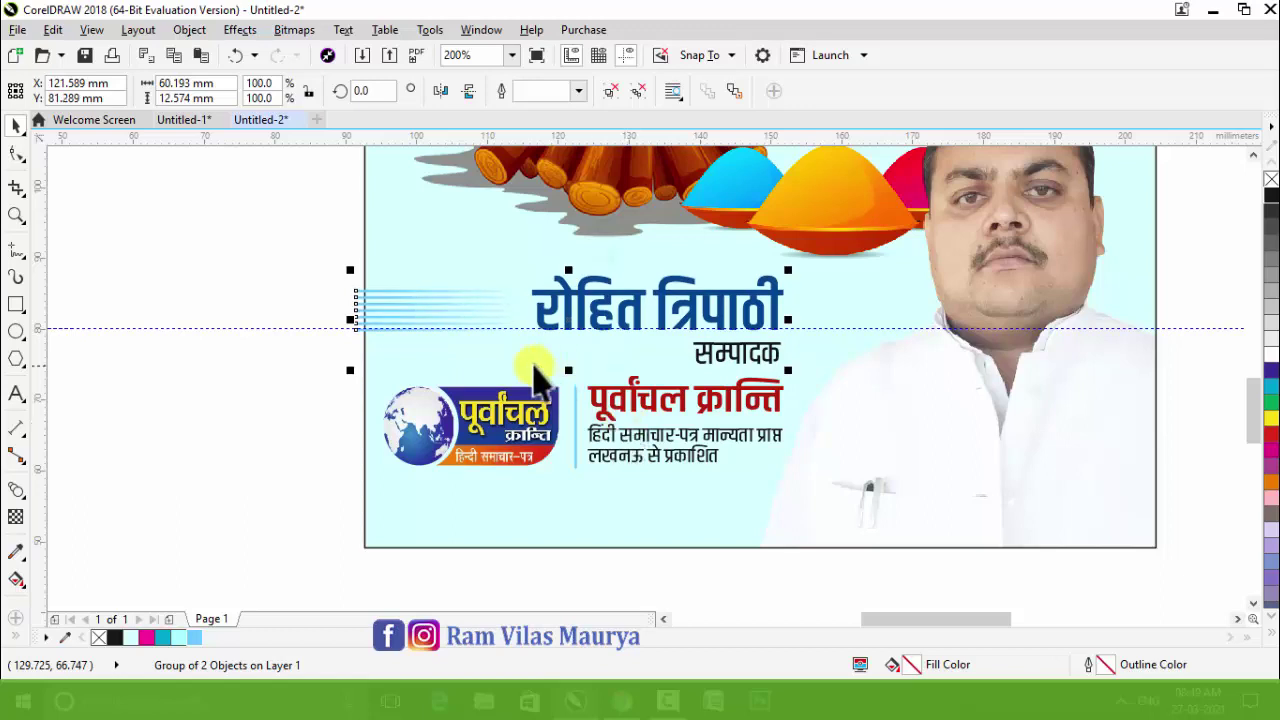
Group the name block with the newspaper branding block and nudge the result up 0.3 mm.
{"action": "scroll", "coordinate": [545, 375], "scroll_direction": "down", "scroll_amount": 1}
{"action": "left_click_drag", "start_coordinate": [349, 277], "coordinate": [766, 474]}
{"action": "key", "text": "ctrl+g"}
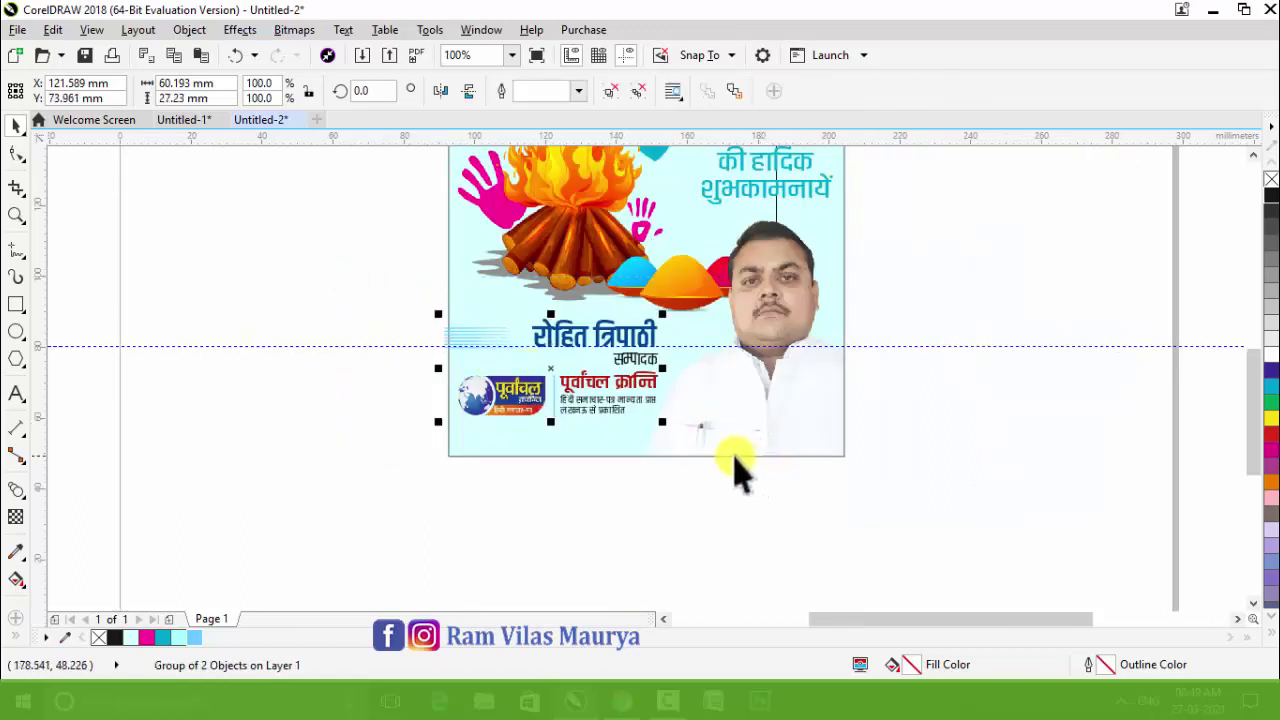
{"action": "key", "text": "Up"}
{"action": "key", "text": "Up"}
Draw a bar about 112 × 7 mm along the square's bottom edge, fill it orange and remove its outline.
{"action": "scroll", "coordinate": [724, 480], "scroll_direction": "up", "scroll_amount": 1}
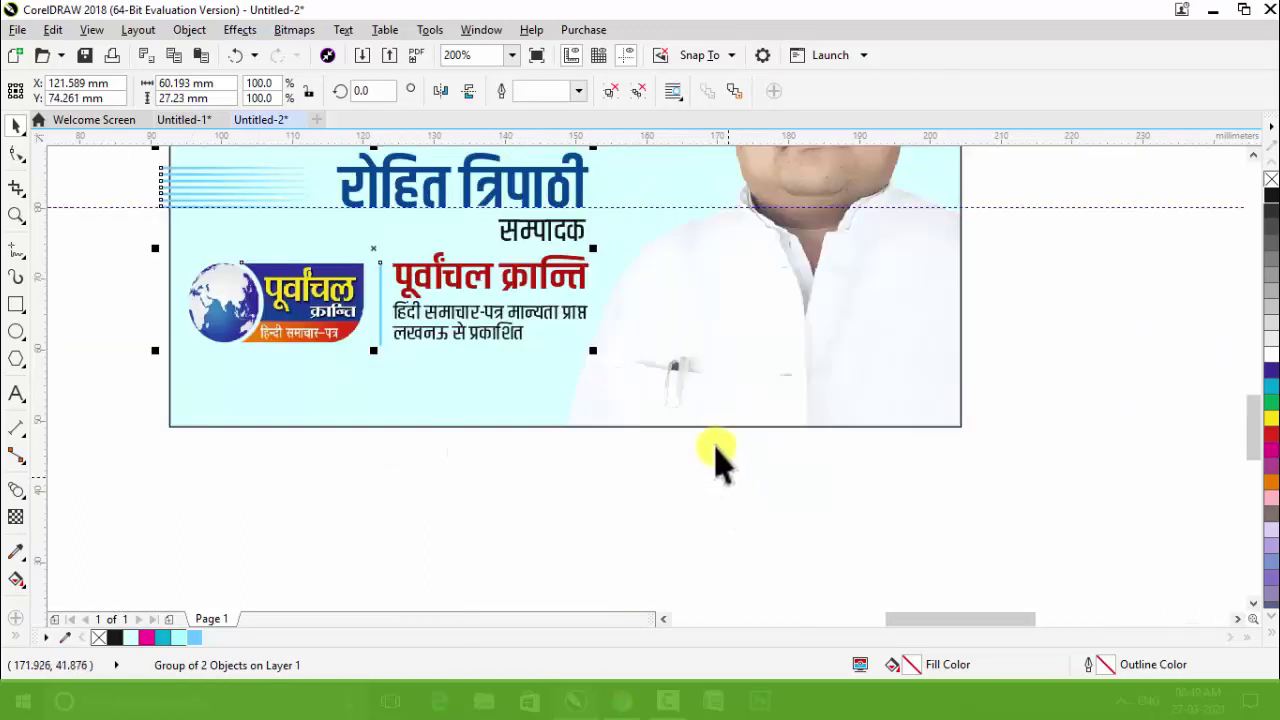
{"action": "left_click", "coordinate": [16, 305]}
{"action": "left_click_drag", "start_coordinate": [170, 377], "coordinate": [961, 427]}
{"action": "key", "text": "space"}
{"action": "left_click", "coordinate": [1268, 480]}
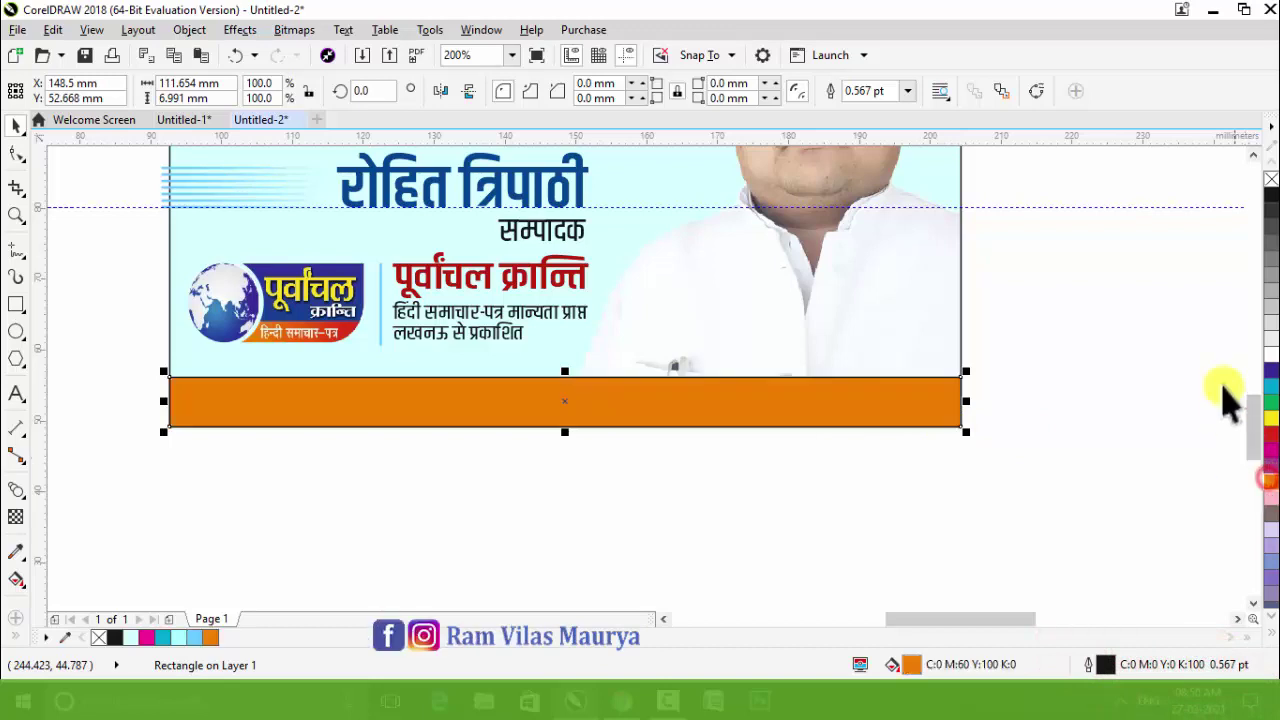
{"action": "right_click", "coordinate": [1268, 180]}
Move the phone and e-mail contact line from below the page onto the orange bar.
{"action": "scroll", "coordinate": [666, 380], "scroll_direction": "down", "scroll_amount": 2}
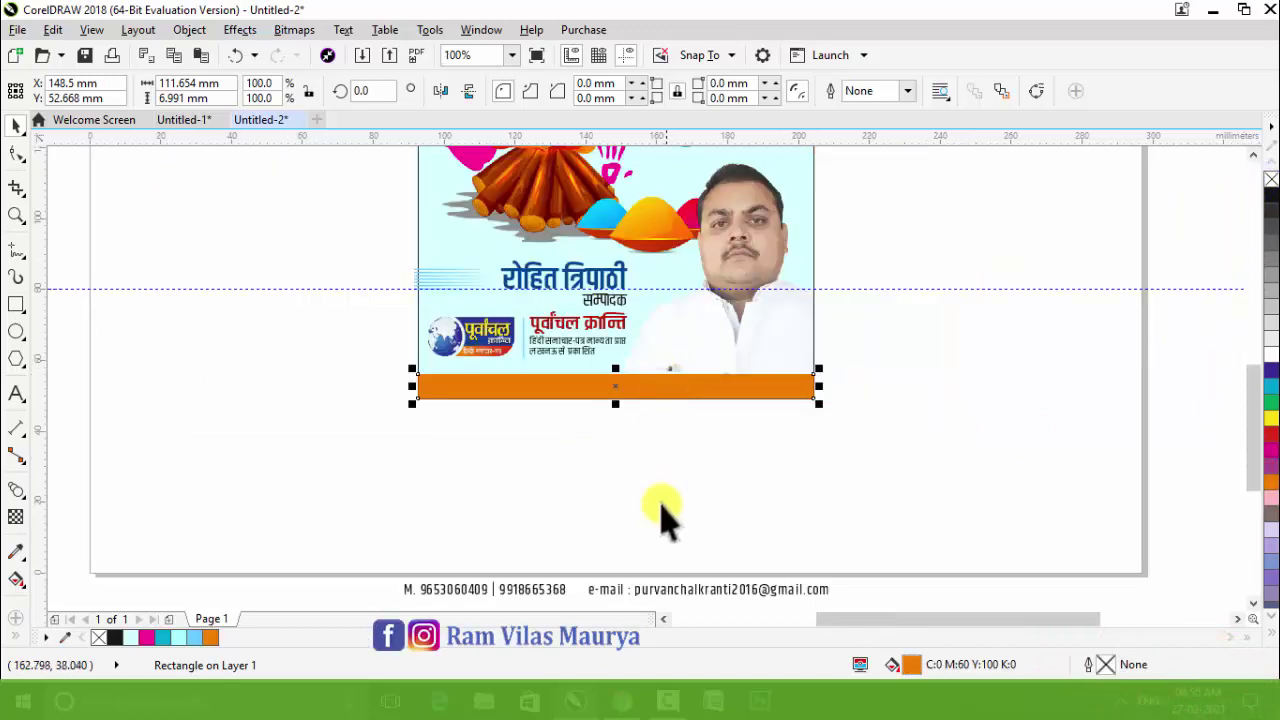
{"action": "left_click", "coordinate": [541, 588]}
{"action": "left_click_drag", "start_coordinate": [560, 512], "coordinate": [564, 388]}
{"action": "scroll", "coordinate": [648, 405], "scroll_direction": "up", "scroll_amount": 2}
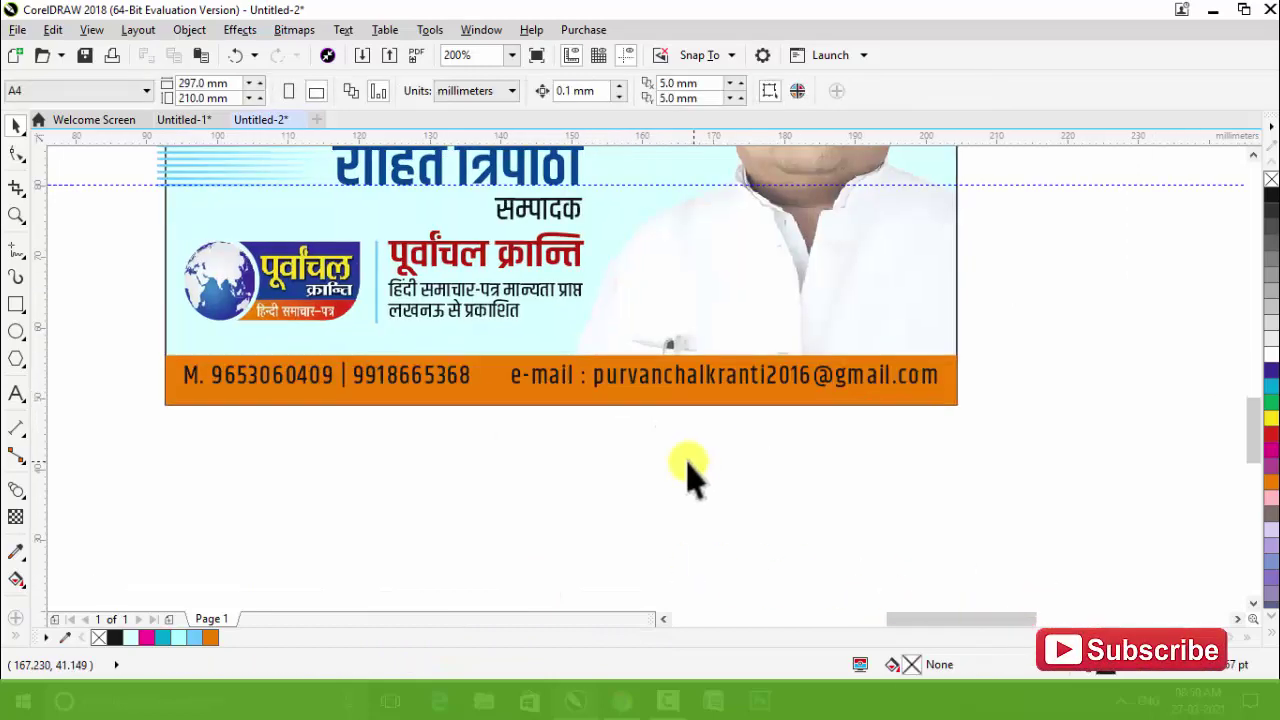
{"action": "left_click_drag", "start_coordinate": [480, 377], "coordinate": [494, 417]}
{"action": "key", "text": "ctrl+z"}
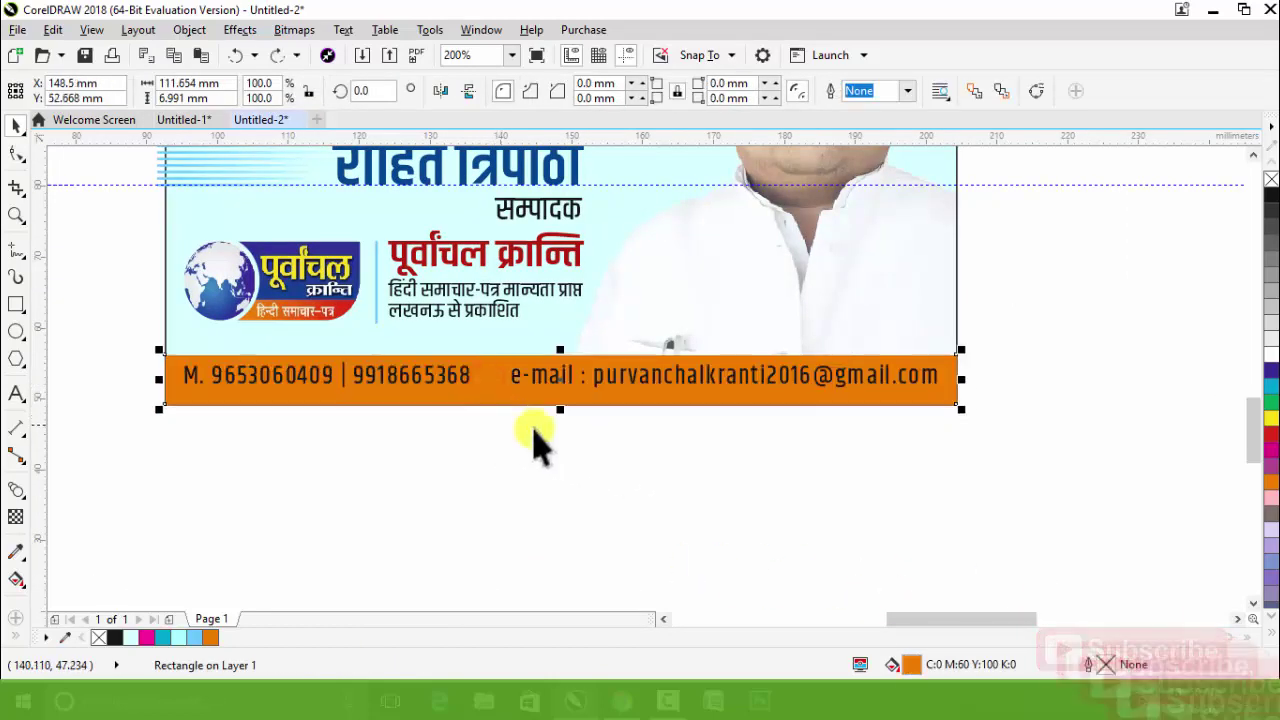
Make a shorter, taller copy of the orange bar, about 65 × 9 mm, over the bar's right part.
{"action": "left_click_drag", "start_coordinate": [159, 381], "coordinate": [489, 440]}
{"action": "left_click_drag", "start_coordinate": [723, 346], "coordinate": [731, 339]}
{"action": "left_click", "coordinate": [671, 457]}
{"action": "scroll", "coordinate": [668, 460], "scroll_direction": "up", "scroll_amount": 2}
Skew the taller bar to give it slanted ends and widen it to about 88 mm, past the square's right edge.
{"action": "double_click", "coordinate": [749, 321]}
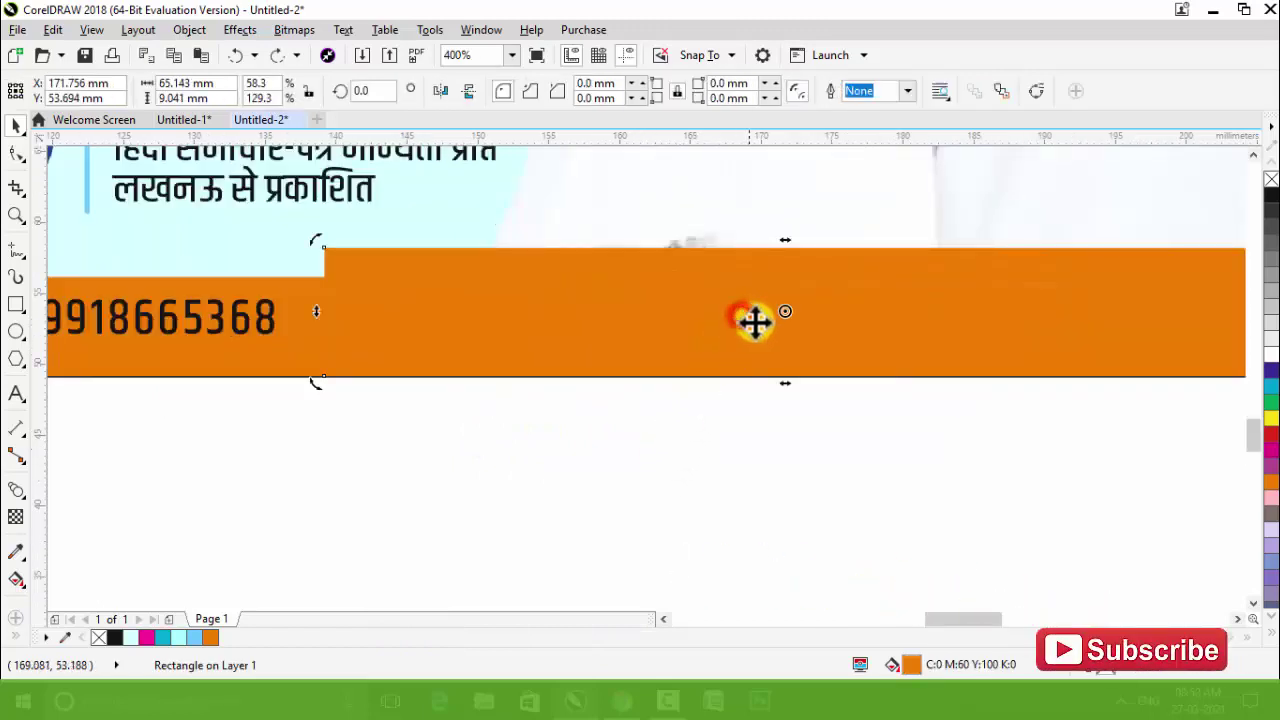
{"action": "left_click_drag", "start_coordinate": [790, 243], "coordinate": [728, 266]}
{"action": "key", "text": "F6"}
{"action": "scroll", "coordinate": [340, 322], "scroll_direction": "down", "scroll_amount": 2}
{"action": "key", "text": "space"}
{"action": "left_click_drag", "start_coordinate": [797, 319], "coordinate": [920, 330]}
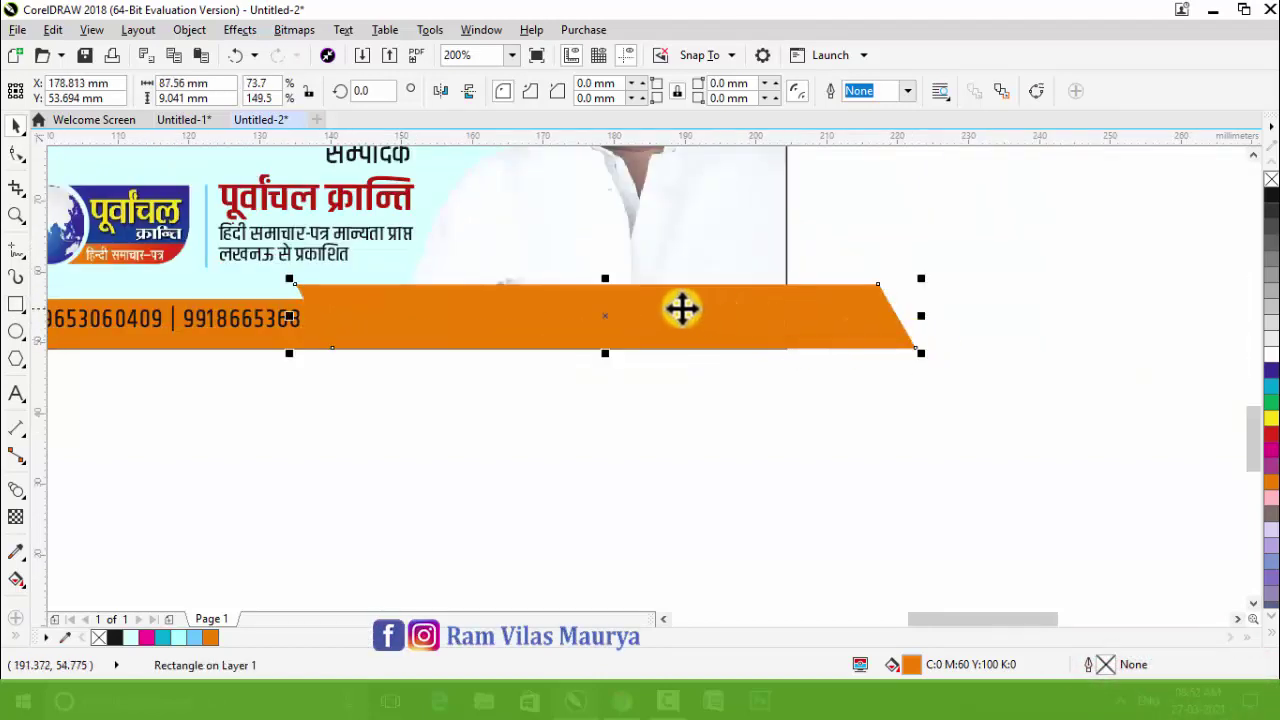
{"action": "left_click_drag", "start_coordinate": [681, 309], "coordinate": [688, 310]}
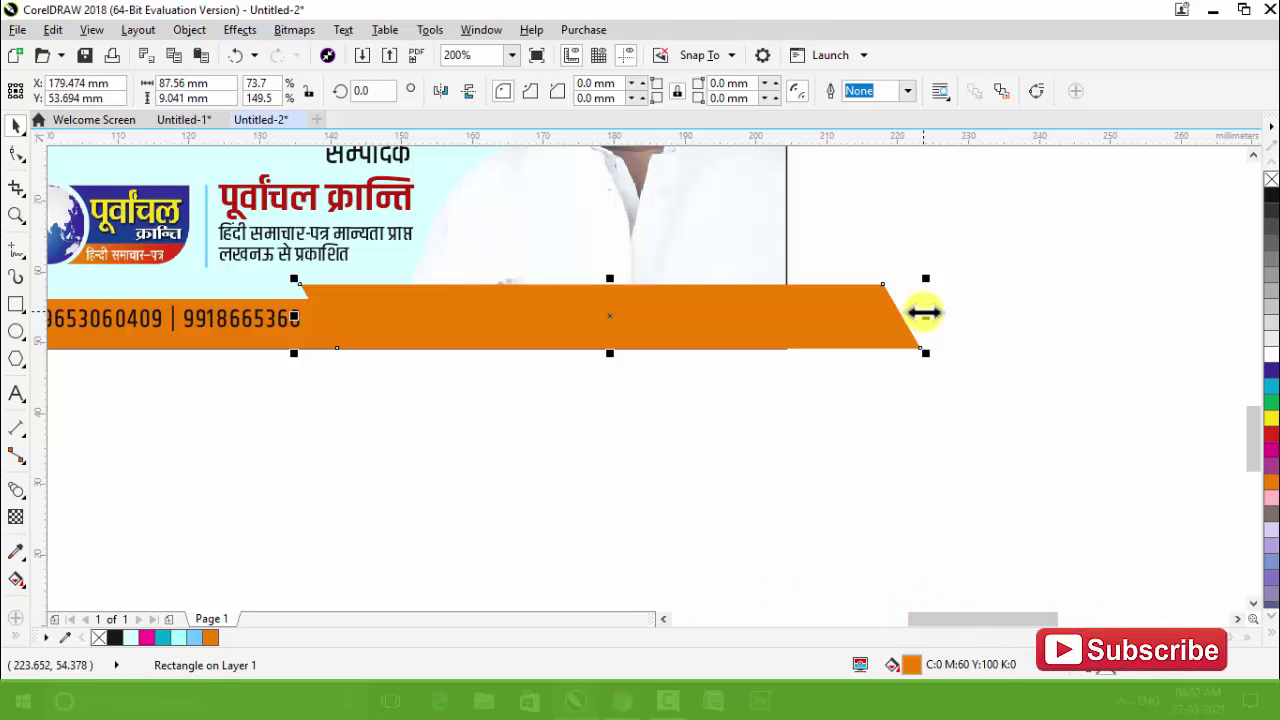
Create a mirrored copy of the slanted bar over the phone numbers and skew it further to about 92 mm wide.
{"action": "left_click_drag", "start_coordinate": [927, 314], "coordinate": [286, 368]}
{"action": "scroll", "coordinate": [471, 349], "scroll_direction": "down", "scroll_amount": 1}
{"action": "scroll", "coordinate": [163, 343], "scroll_direction": "up", "scroll_amount": 1}
{"action": "left_click", "coordinate": [281, 328]}
{"action": "left_click_drag", "start_coordinate": [300, 352], "coordinate": [277, 366]}
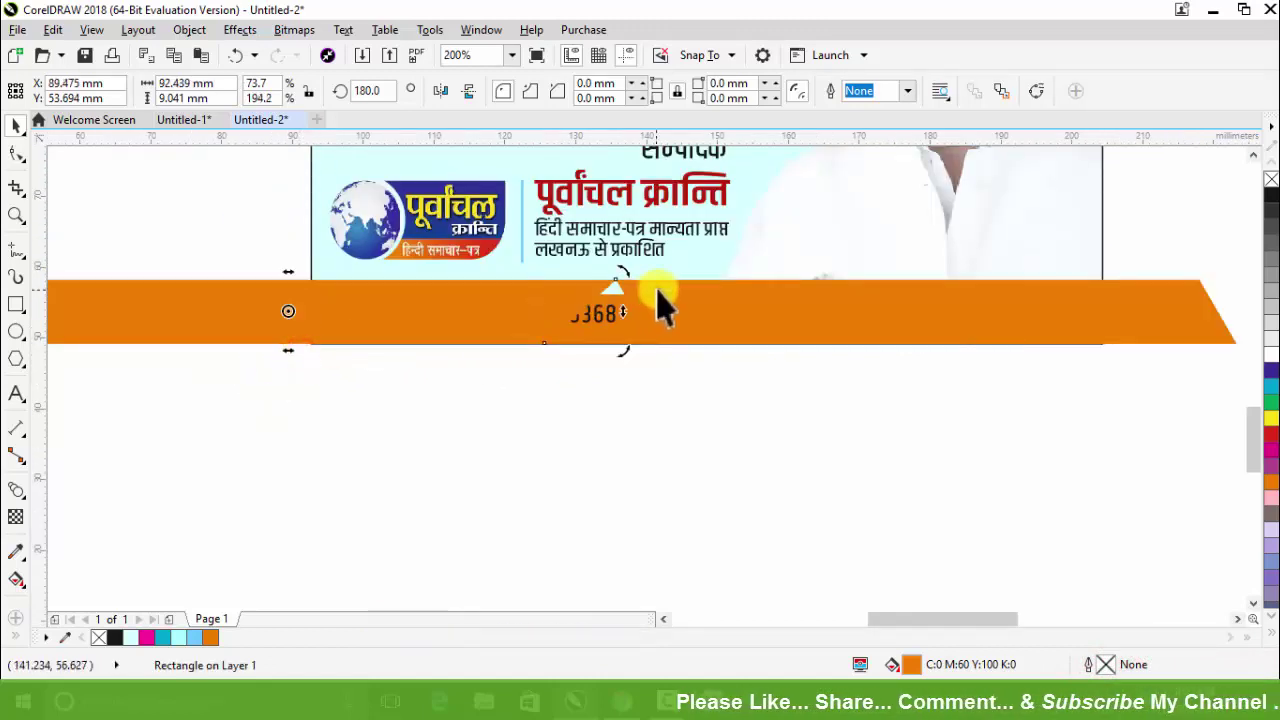
Fill the small triangular gap between the two slanted bars with a blue-grey Smart Fill shape.
{"action": "scroll", "coordinate": [663, 300], "scroll_direction": "up", "scroll_amount": 2}
{"action": "scroll", "coordinate": [480, 285], "scroll_direction": "up", "scroll_amount": 1}
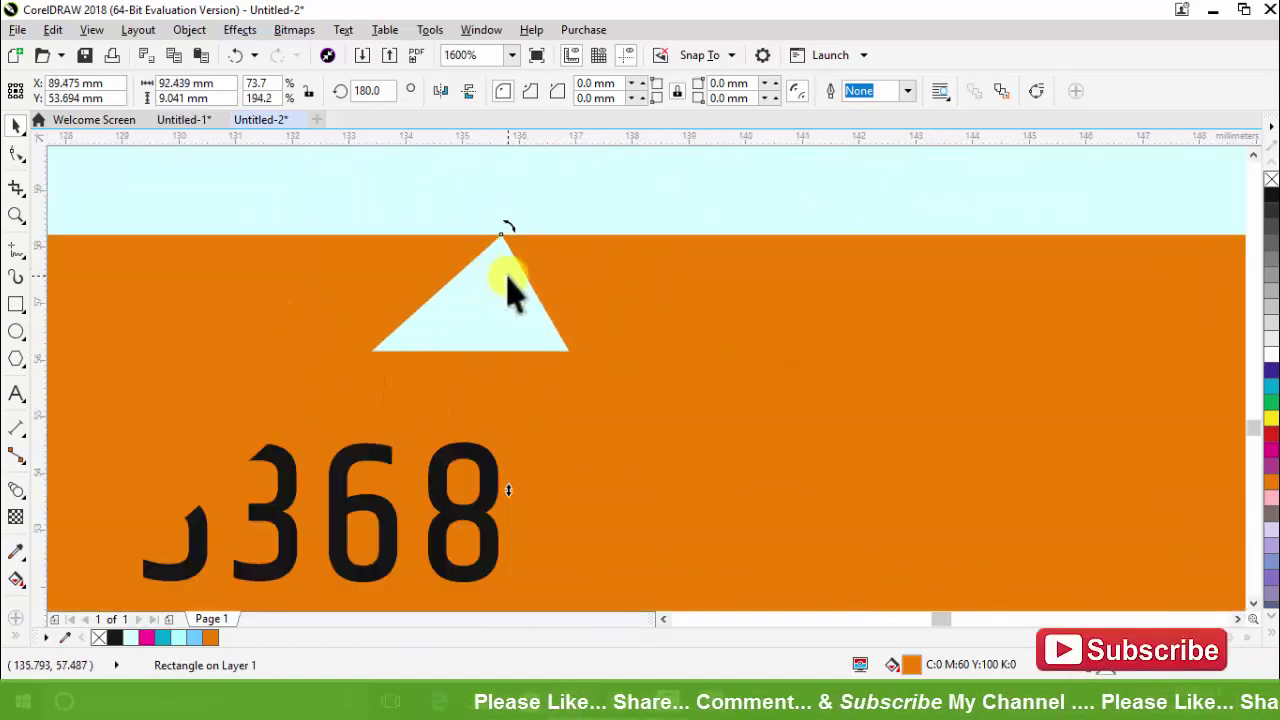
{"action": "scroll", "coordinate": [515, 294], "scroll_direction": "down", "scroll_amount": 1}
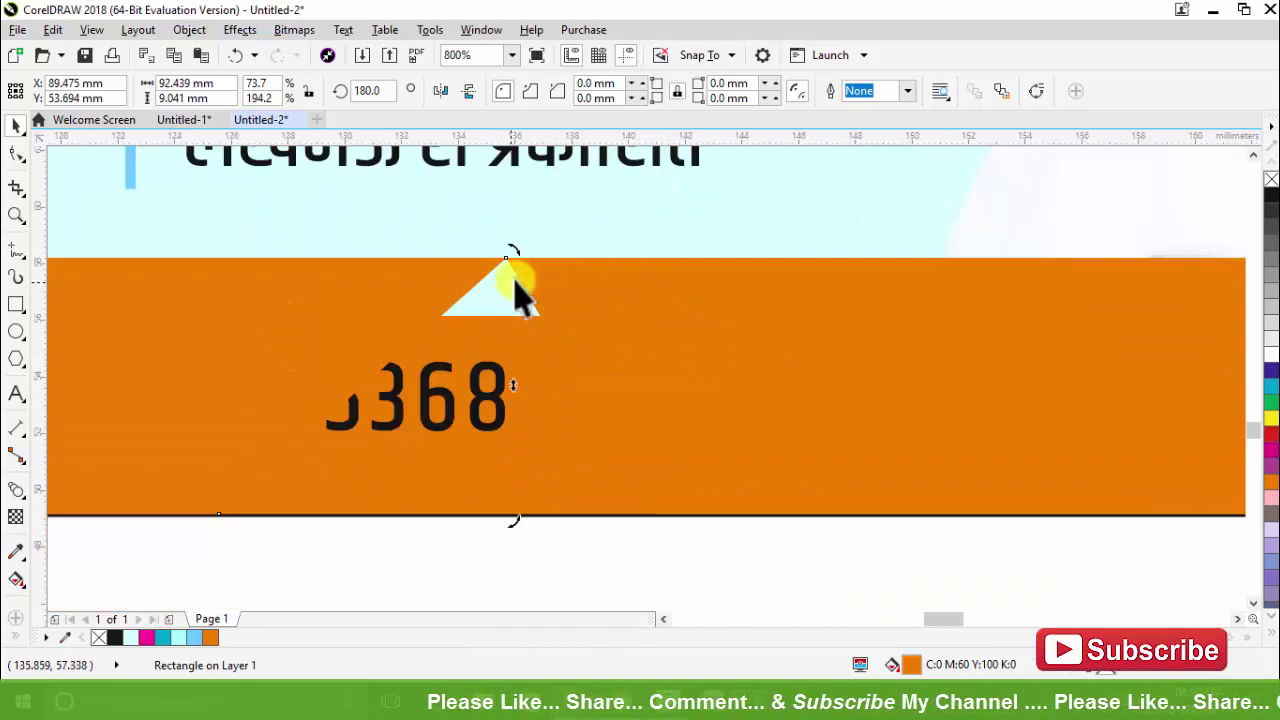
{"action": "left_click", "coordinate": [18, 640]}
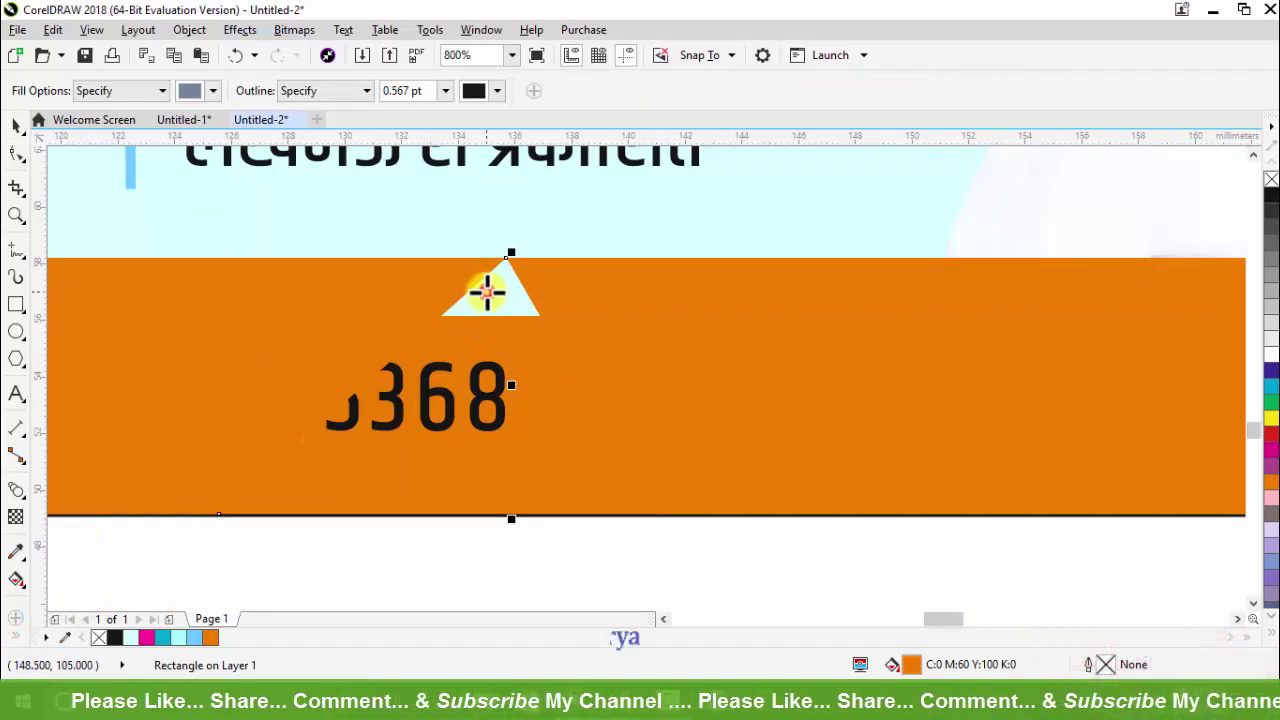
{"action": "left_click", "coordinate": [488, 291]}
{"action": "key", "text": "space"}
Remove the mirrored slanted bar covering the phone numbers, keeping the small triangle.
{"action": "scroll", "coordinate": [529, 371], "scroll_direction": "down", "scroll_amount": 1}
{"action": "left_click", "coordinate": [360, 358]}
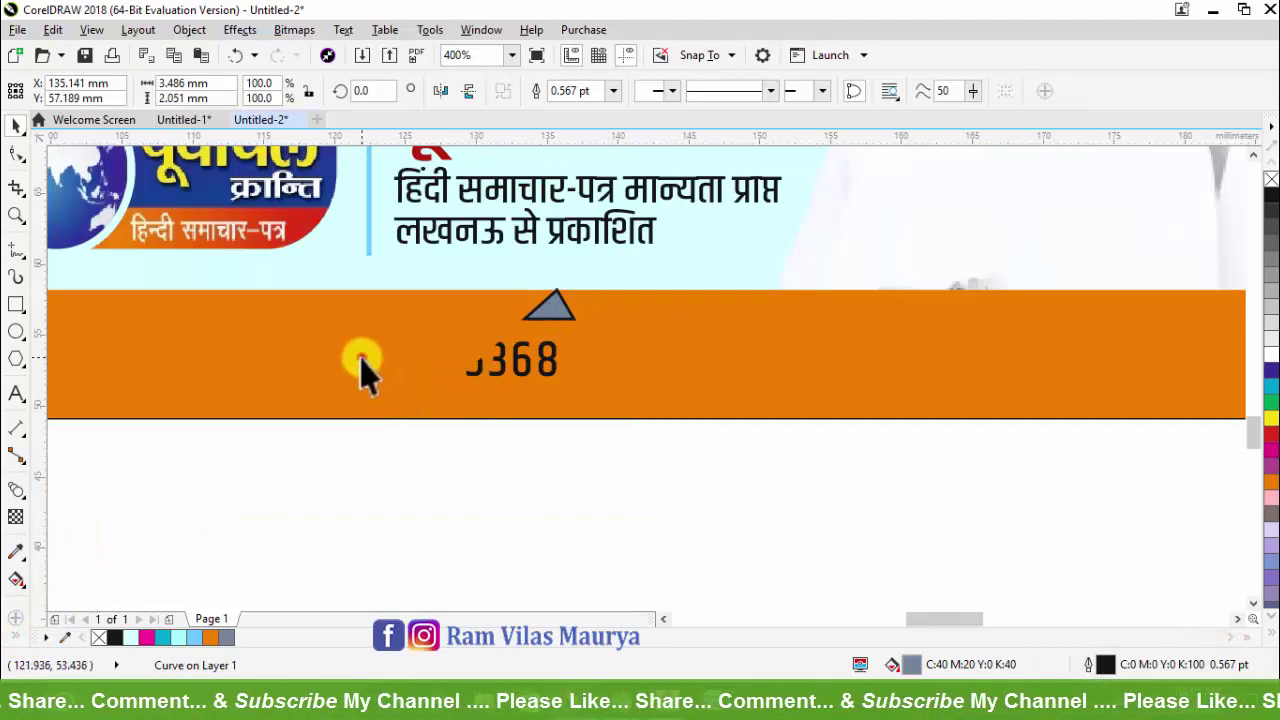
{"action": "key", "text": "shift+Page_Down"}
{"action": "scroll", "coordinate": [664, 476], "scroll_direction": "down", "scroll_amount": 1}
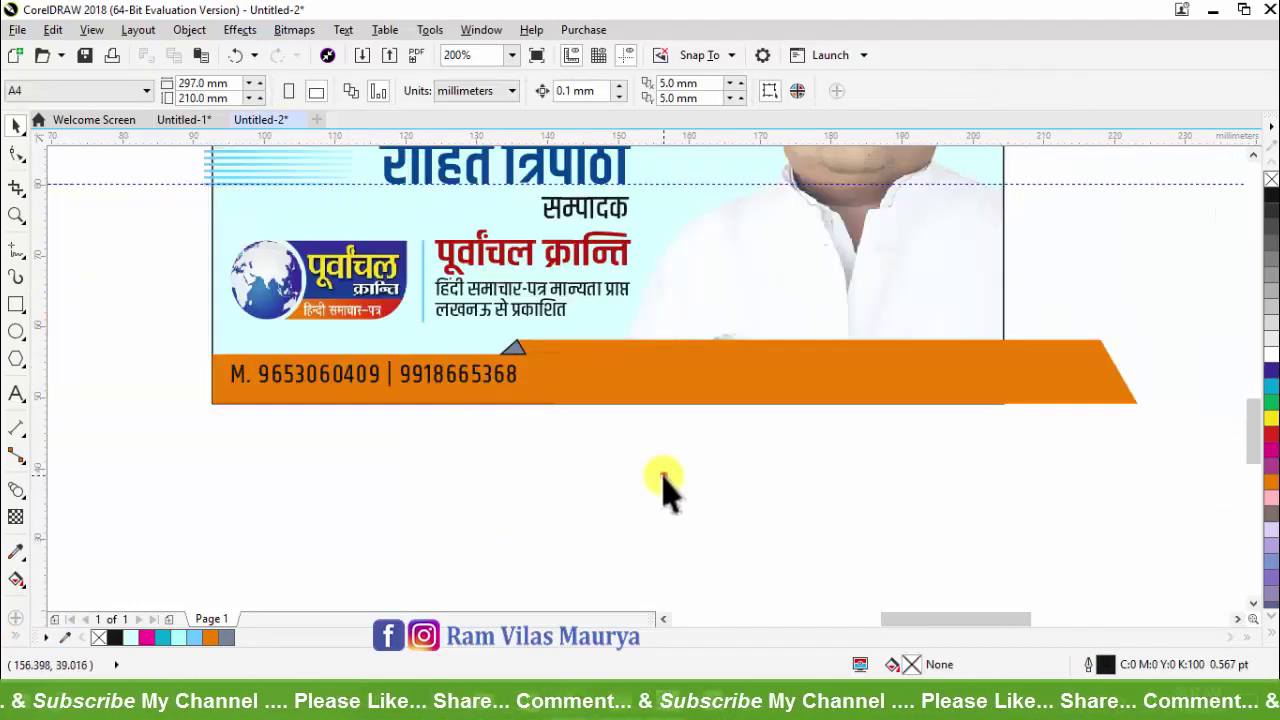
Recolor the slanted footer bar from orange to dark red so it contrasts with the phone-number bar.
{"action": "left_click", "coordinate": [677, 375]}
{"action": "mouse_move", "coordinate": [686, 392]}
{"action": "left_mouse_down"}
{"action": "mouse_move", "coordinate": [677, 409]}
{"action": "mouse_move", "coordinate": [681, 390]}
{"action": "left_mouse_up"}
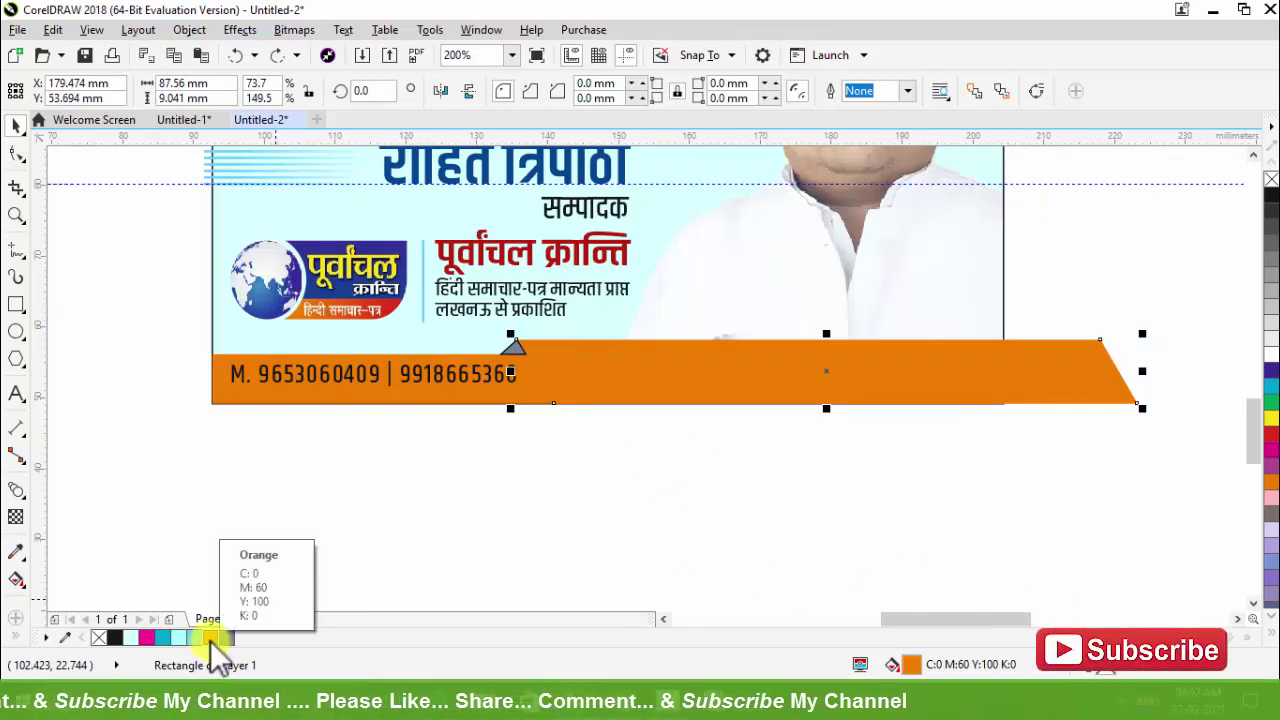
{"action": "left_click_drag", "start_coordinate": [210, 640], "coordinate": [297, 663]}
{"action": "left_click", "coordinate": [533, 523]}
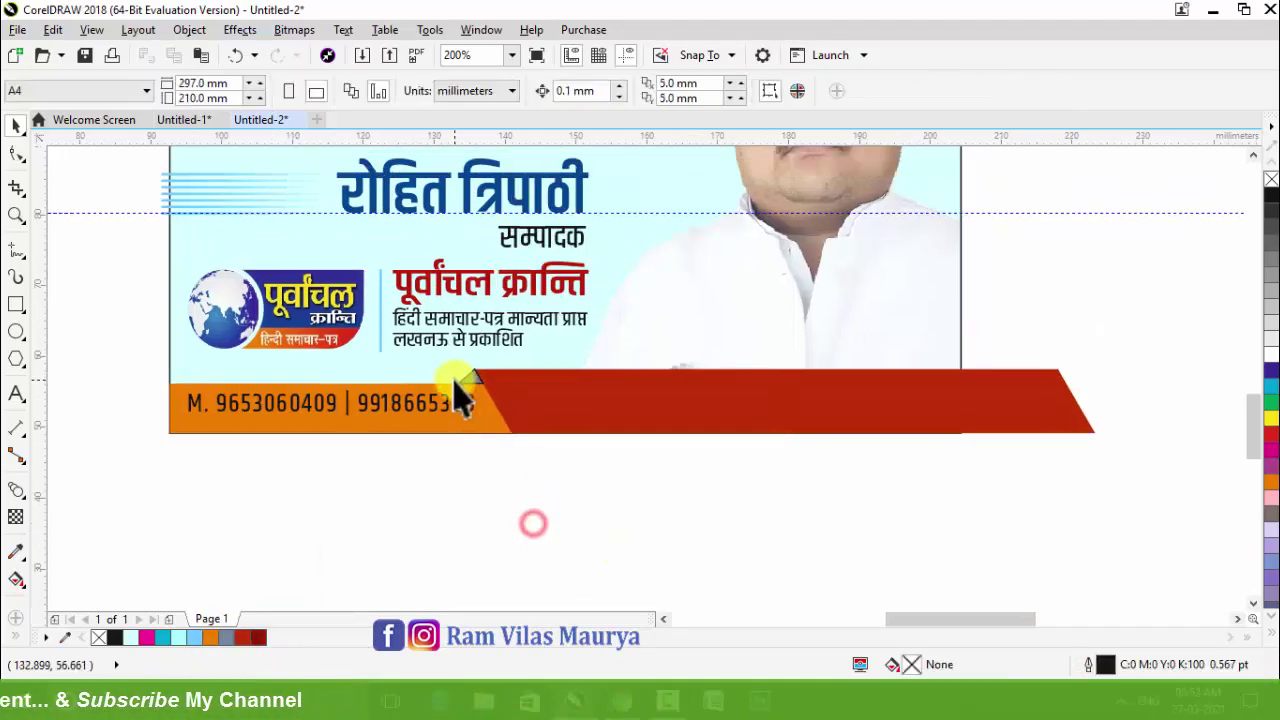
Fill the small triangle at the slanted bar's upper corner with dark maroon C20 M100 Y99 K74 and remove its outline.
{"action": "scroll", "coordinate": [458, 395], "scroll_direction": "up", "scroll_amount": 3}
{"action": "left_click", "coordinate": [468, 382]}
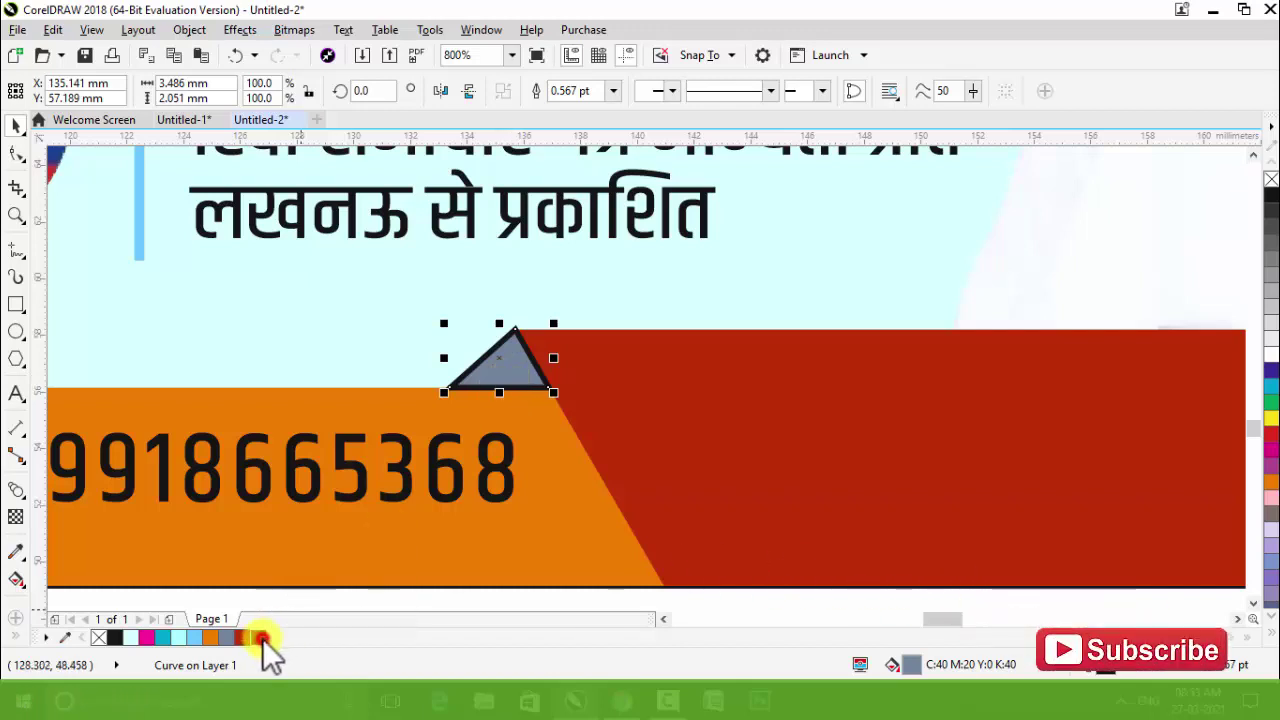
{"action": "left_click_drag", "start_coordinate": [262, 638], "coordinate": [340, 642]}
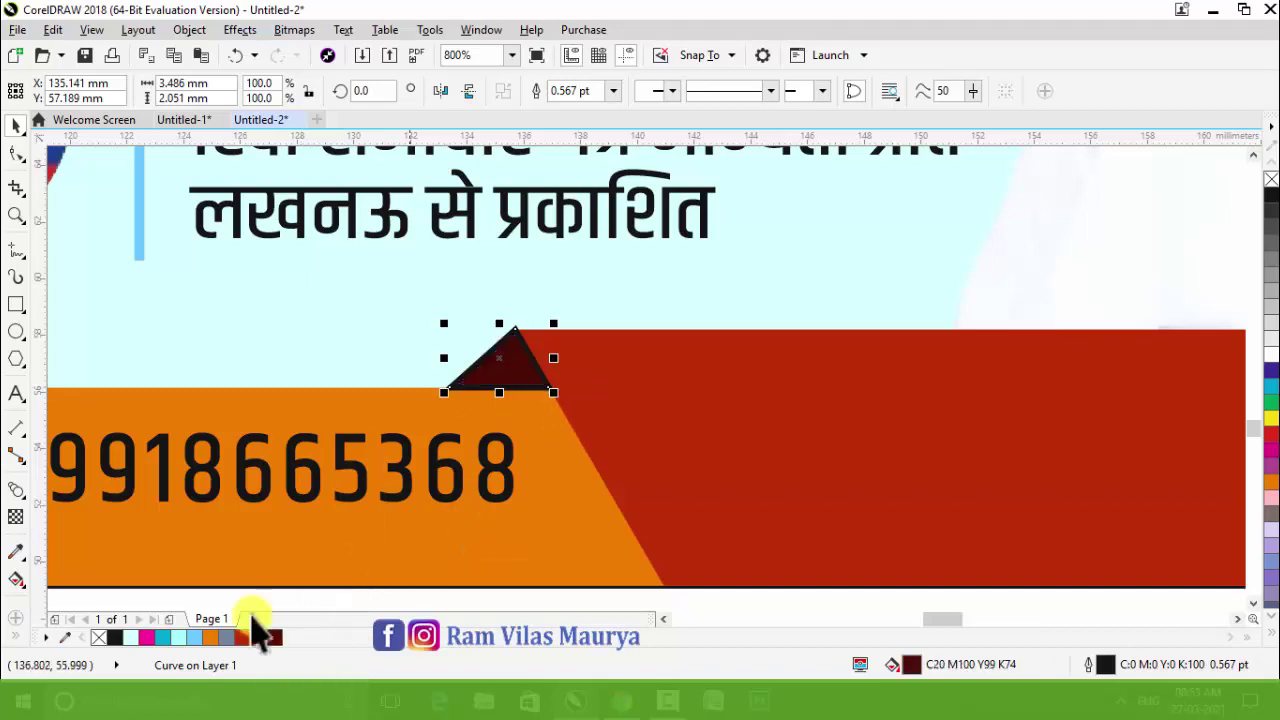
{"action": "right_click", "coordinate": [99, 636]}
Bring the footer contact text in front of the red bar and color its e-mail portion white.
{"action": "scroll", "coordinate": [360, 430], "scroll_direction": "down", "scroll_amount": 1}
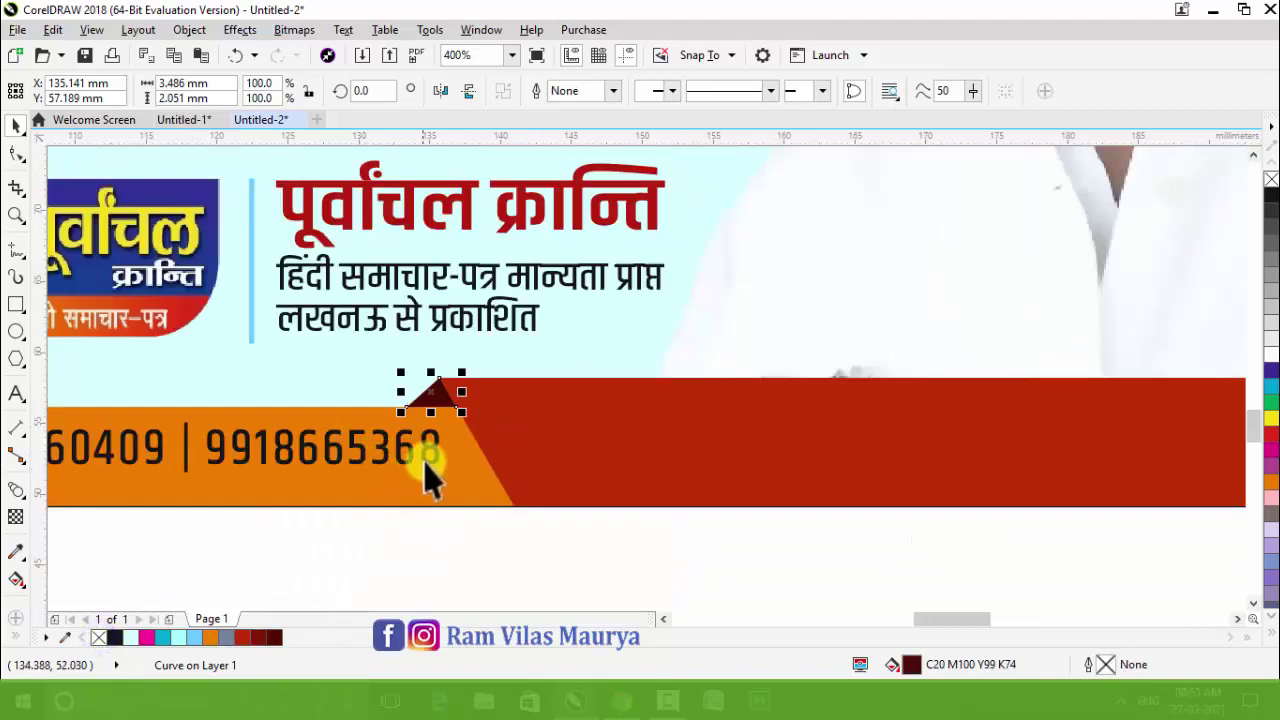
{"action": "left_click", "coordinate": [426, 465]}
{"action": "scroll", "coordinate": [394, 436], "scroll_direction": "down", "scroll_amount": 1}
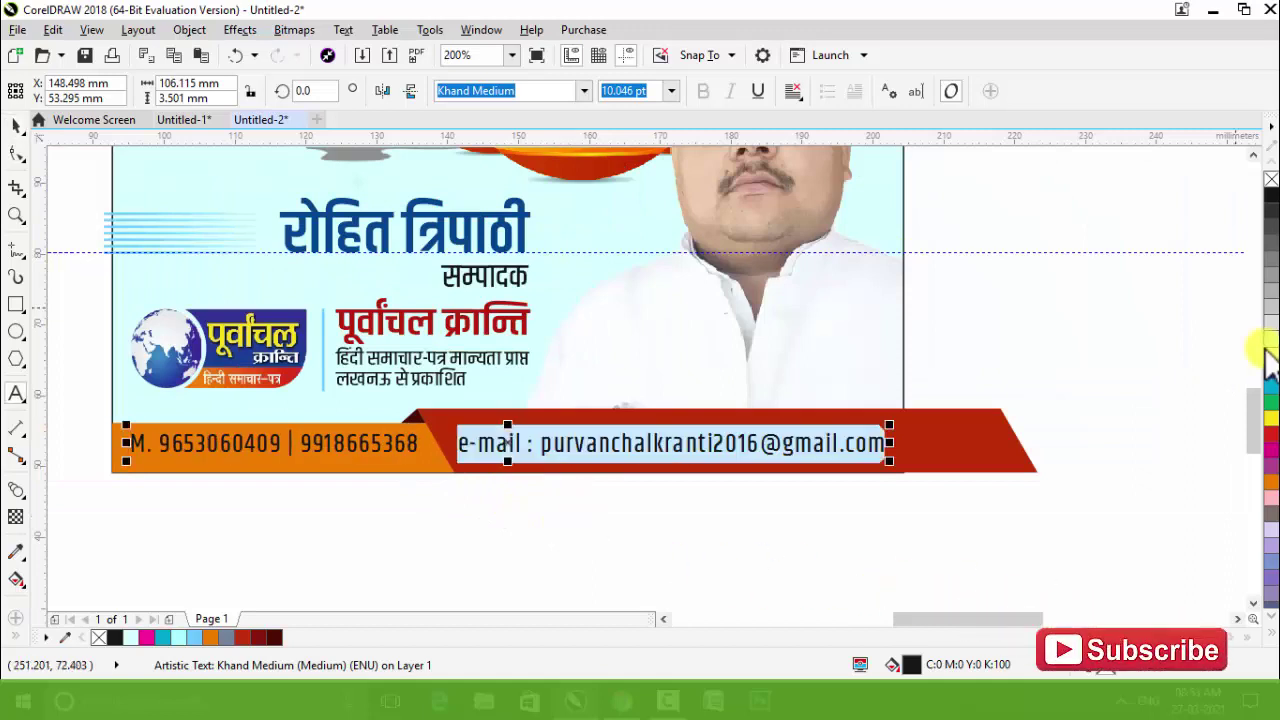
{"action": "left_click", "coordinate": [1265, 352]}
{"action": "key", "text": "ctrl+space"}
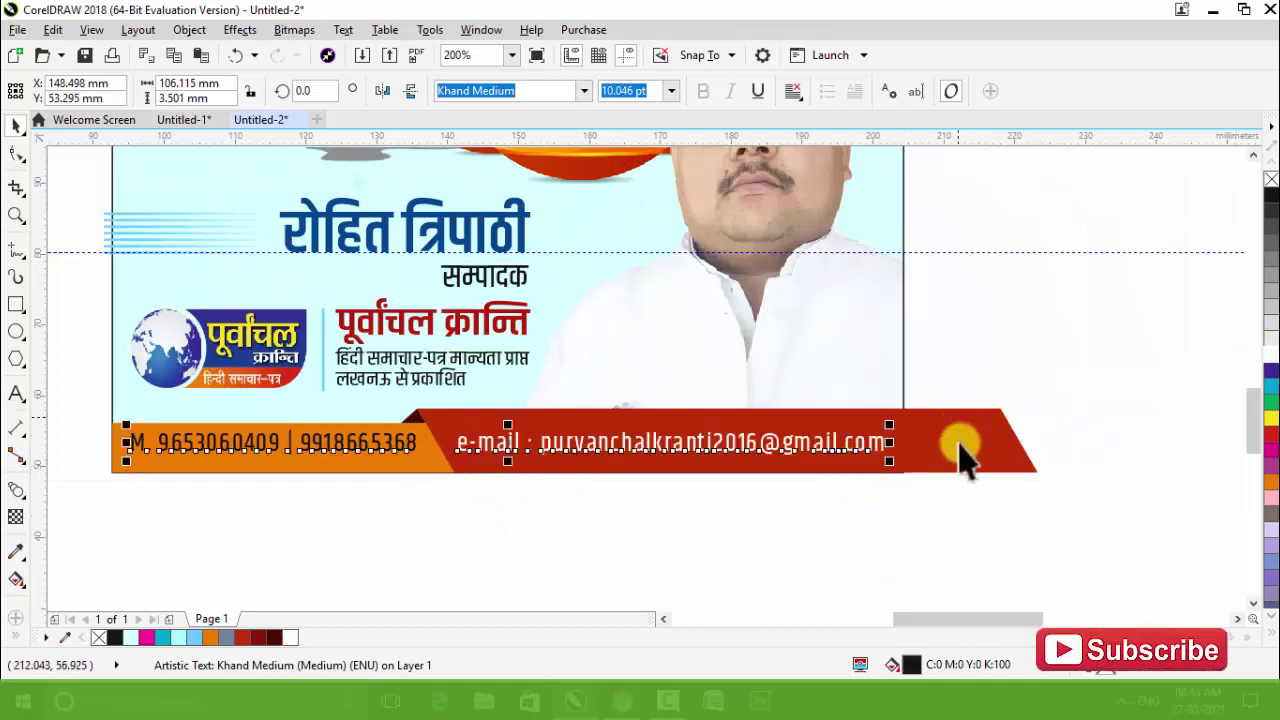
{"action": "scroll", "coordinate": [835, 480], "scroll_direction": "down", "scroll_amount": 1}
{"action": "left_click", "coordinate": [1005, 500]}
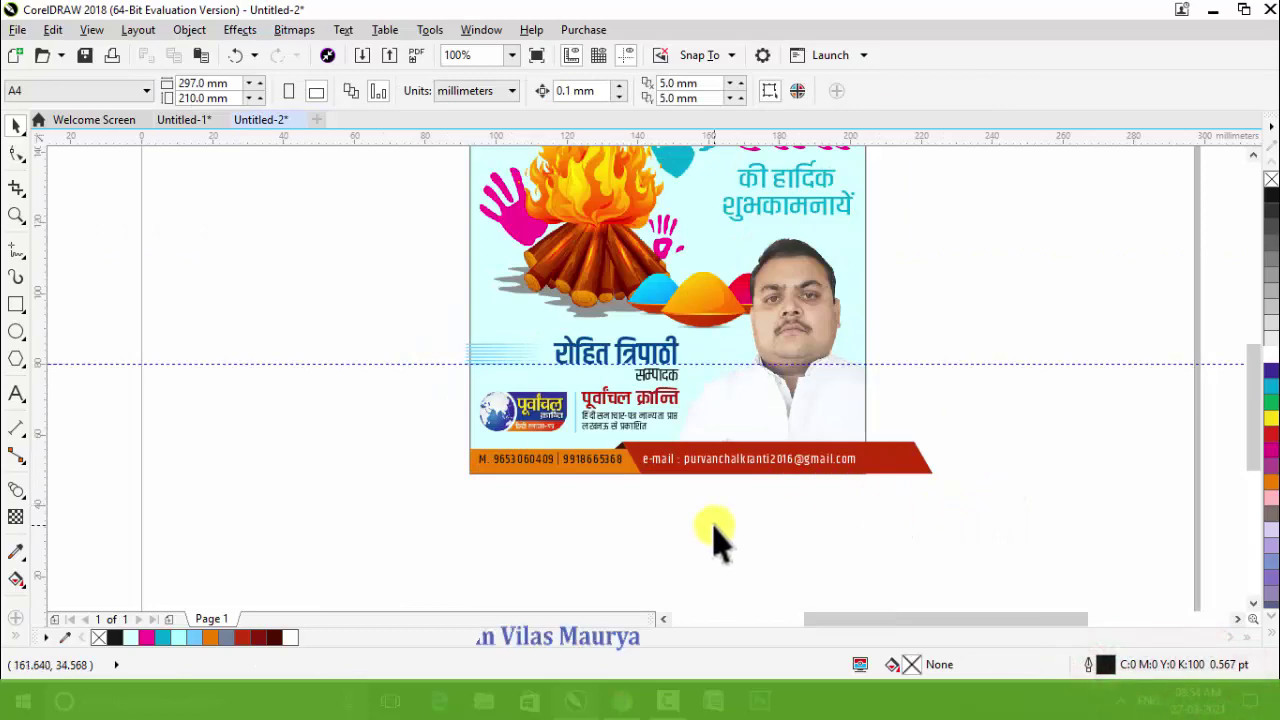
Select the footer bars, contact text and the other loose objects and PowerClip them inside the square background.
{"action": "scroll", "coordinate": [716, 540], "scroll_direction": "down", "scroll_amount": 1}
{"action": "left_click_drag", "start_coordinate": [921, 560], "coordinate": [435, 320]}
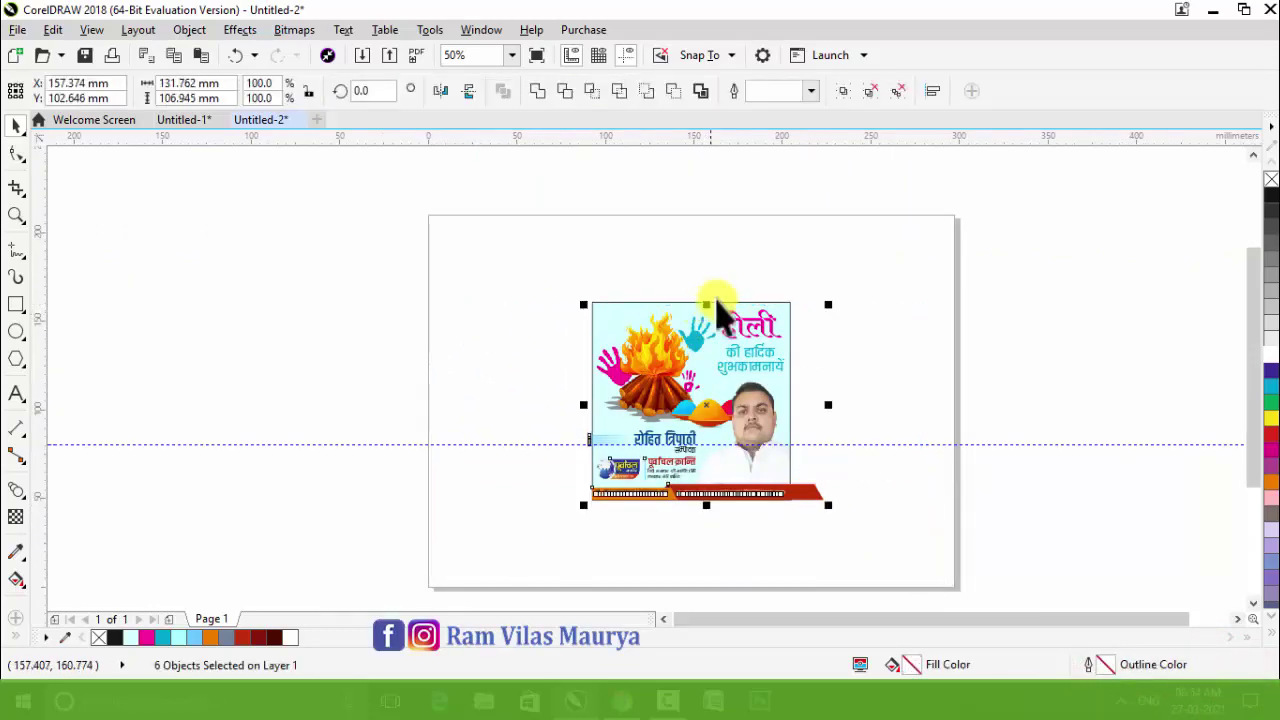
{"action": "scroll", "coordinate": [735, 305], "scroll_direction": "up", "scroll_amount": 2}
{"action": "right_click", "coordinate": [684, 358]}
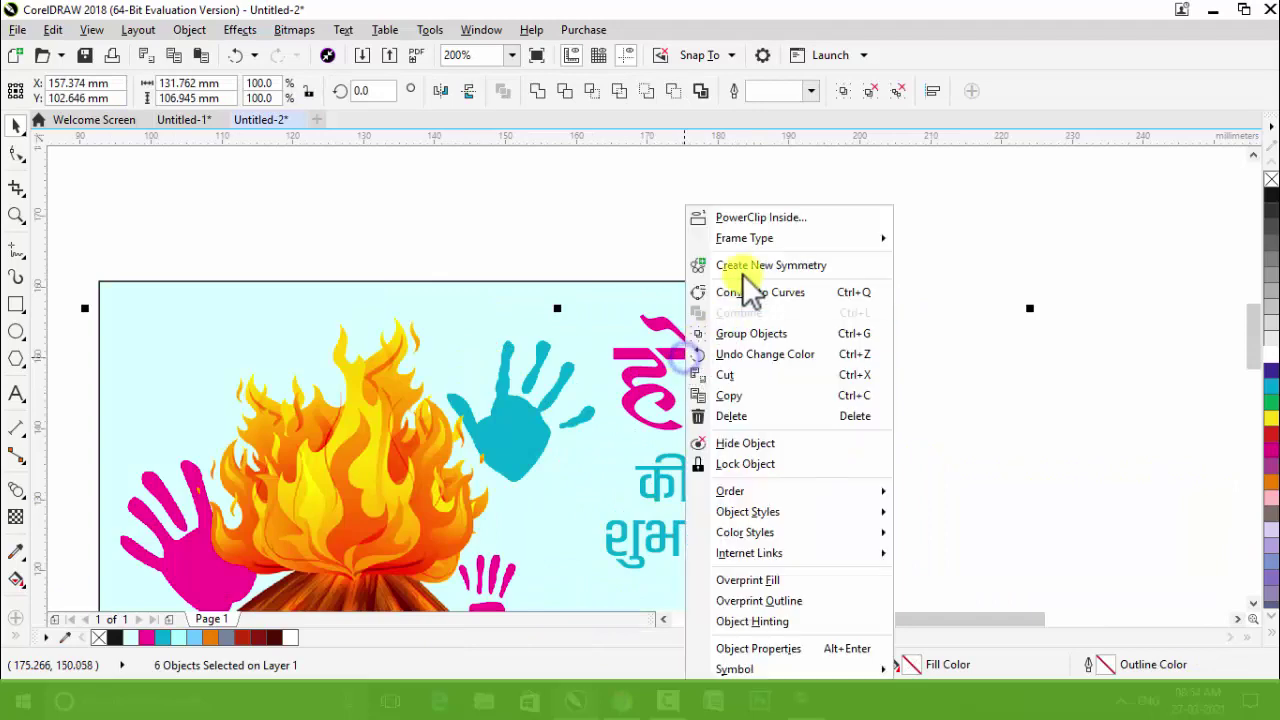
{"action": "left_click", "coordinate": [752, 224]}
{"action": "left_click", "coordinate": [733, 312]}
{"action": "scroll", "coordinate": [689, 280], "scroll_direction": "down", "scroll_amount": 2}
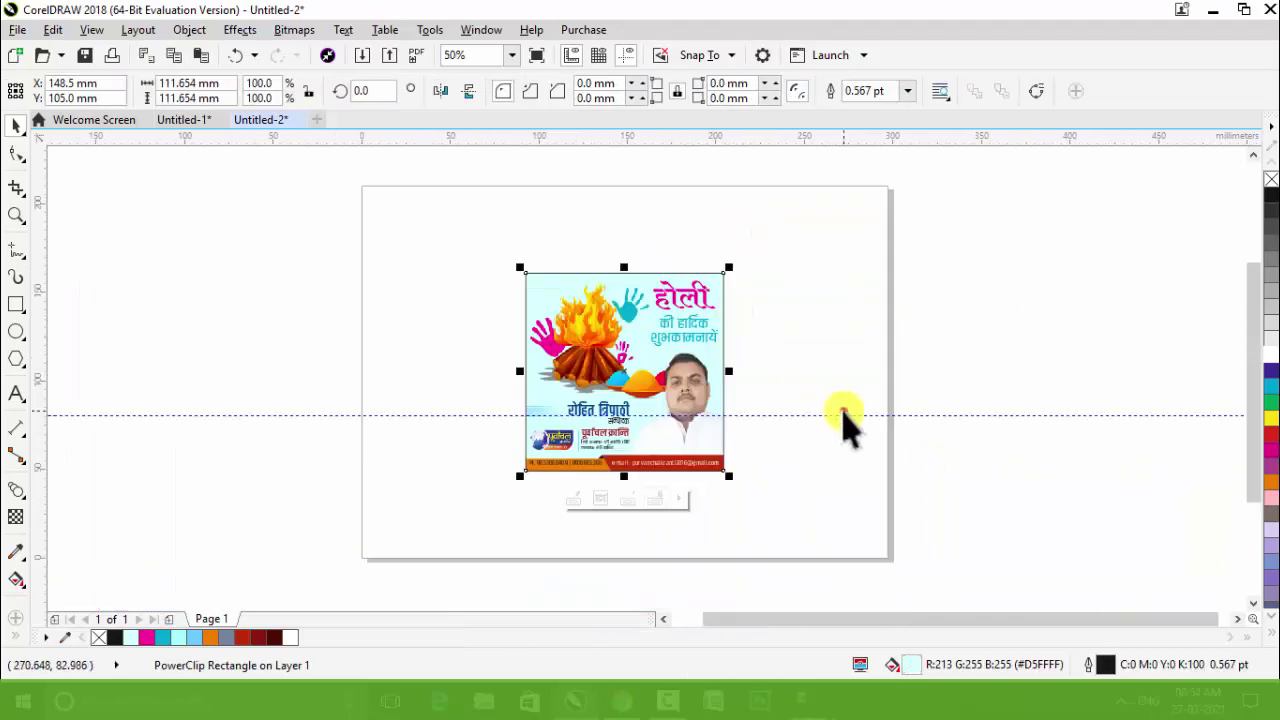
{"action": "left_click", "coordinate": [840, 410]}
Review the finished square post, checking the clipped footer bar and the overall layout.
{"action": "left_click_drag", "start_coordinate": [683, 447], "coordinate": [593, 440]}
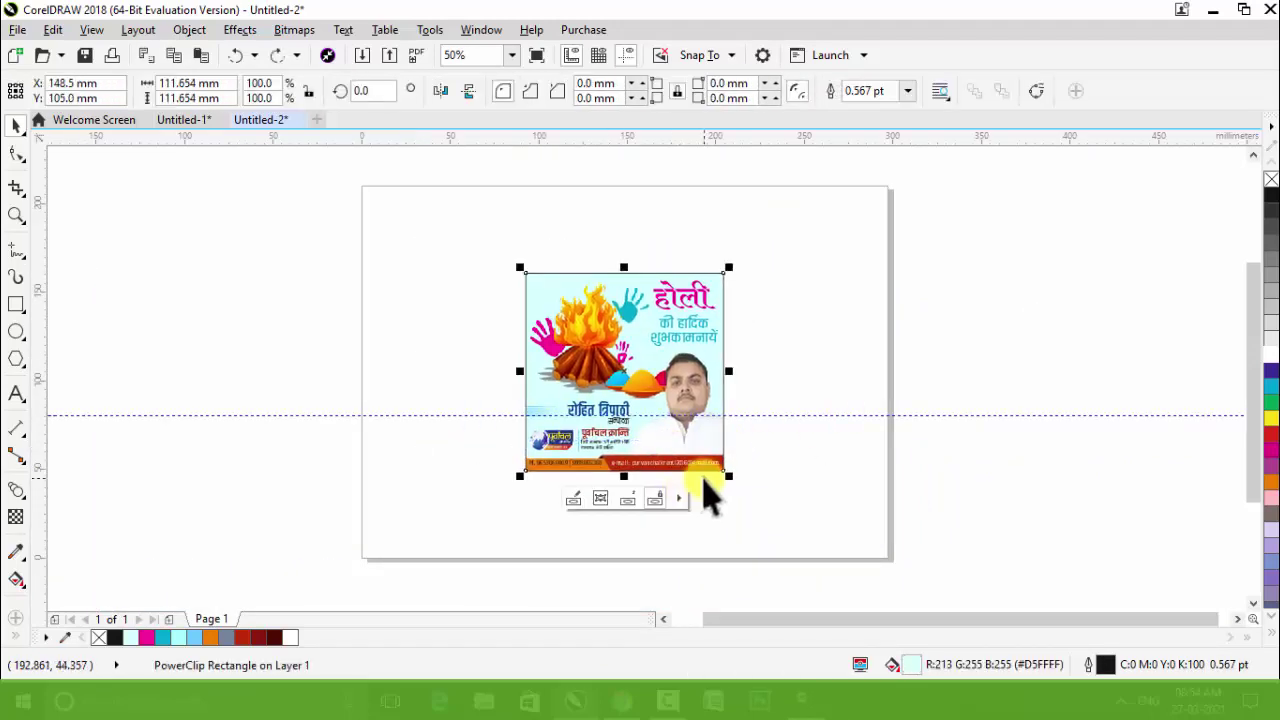
{"action": "scroll", "coordinate": [750, 480], "scroll_direction": "up", "scroll_amount": 1}
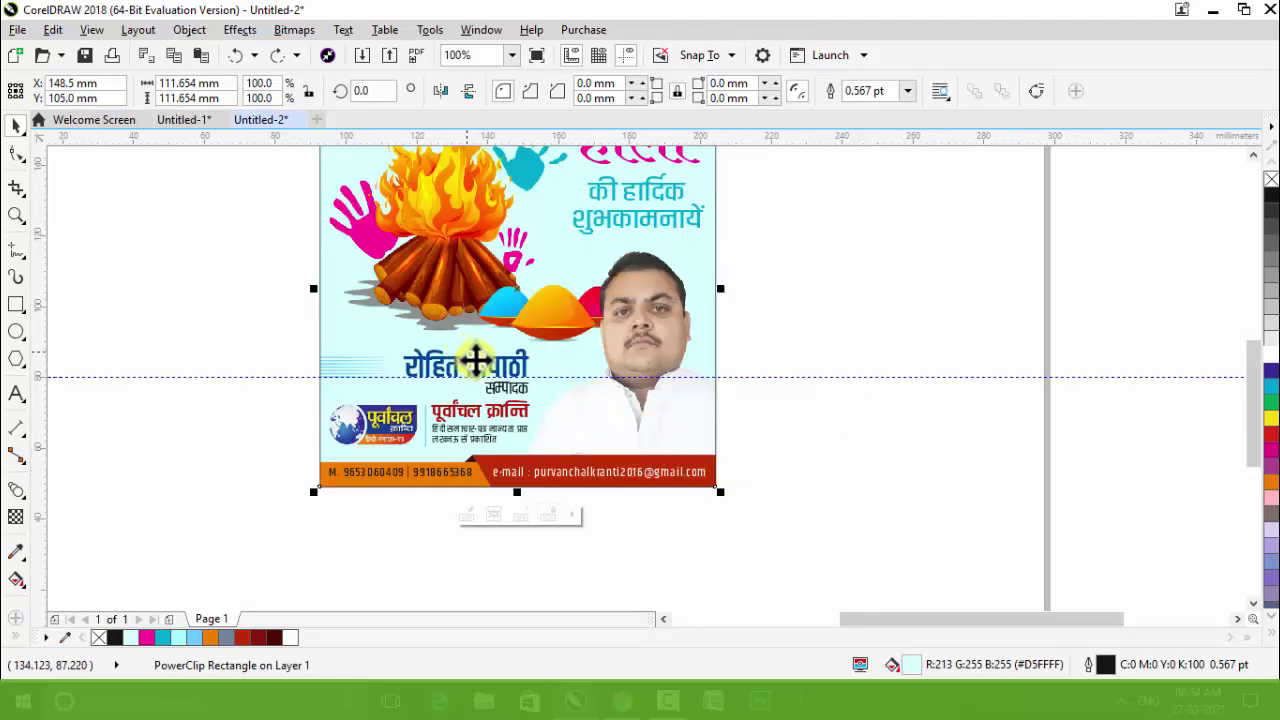
{"action": "scroll", "coordinate": [560, 389], "scroll_direction": "down", "scroll_amount": 1}
{"action": "left_click", "coordinate": [785, 452]}
{"action": "left_click", "coordinate": [16, 213]}
{"action": "left_click_drag", "start_coordinate": [428, 228], "coordinate": [762, 485]}
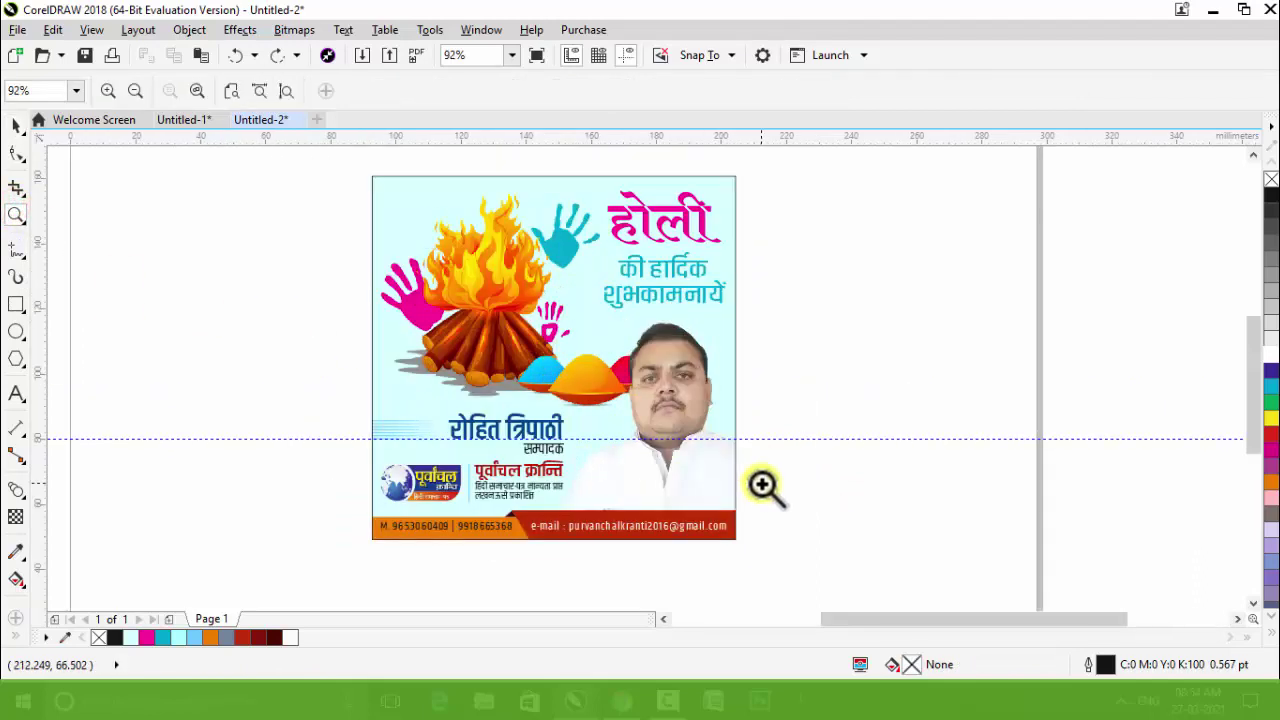